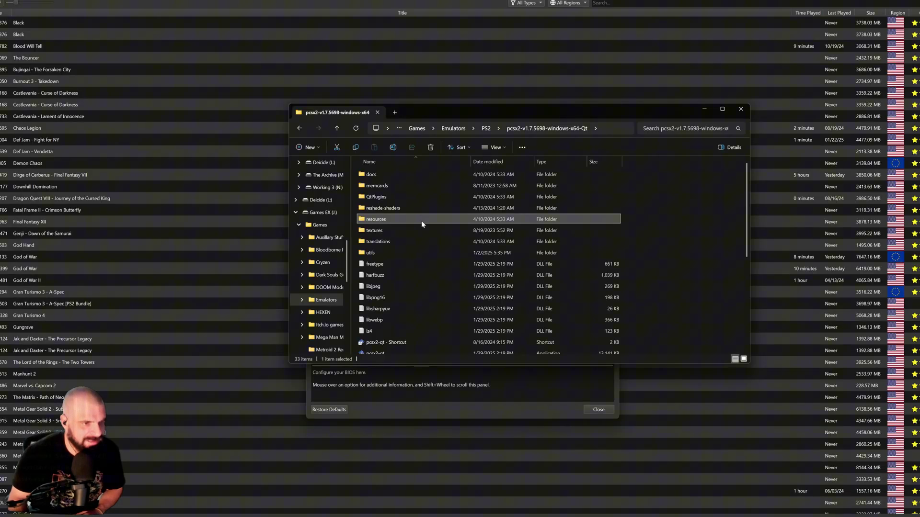
Step: Scroll the pcsx2 folder, check the empty bios folder, then return to the pcsx2 window
scroll(425, 226, "down", 1)
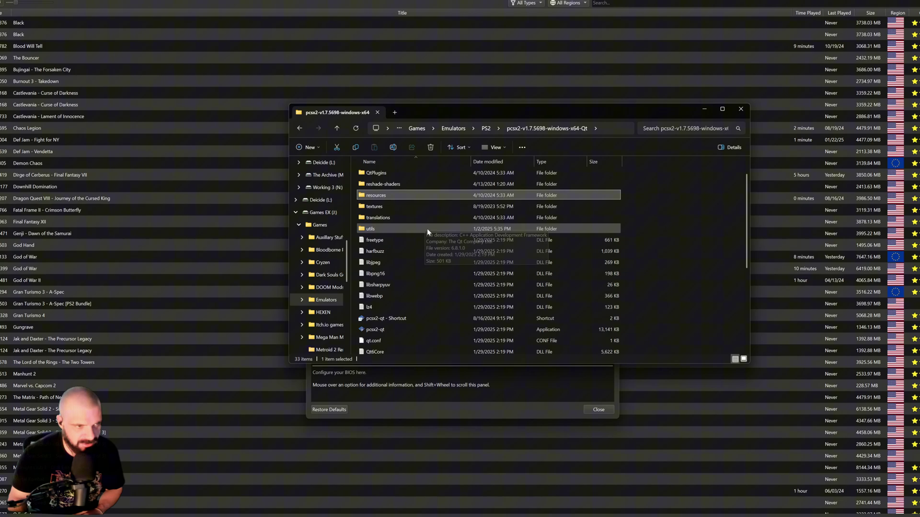
scroll(425, 230, "down", 4)
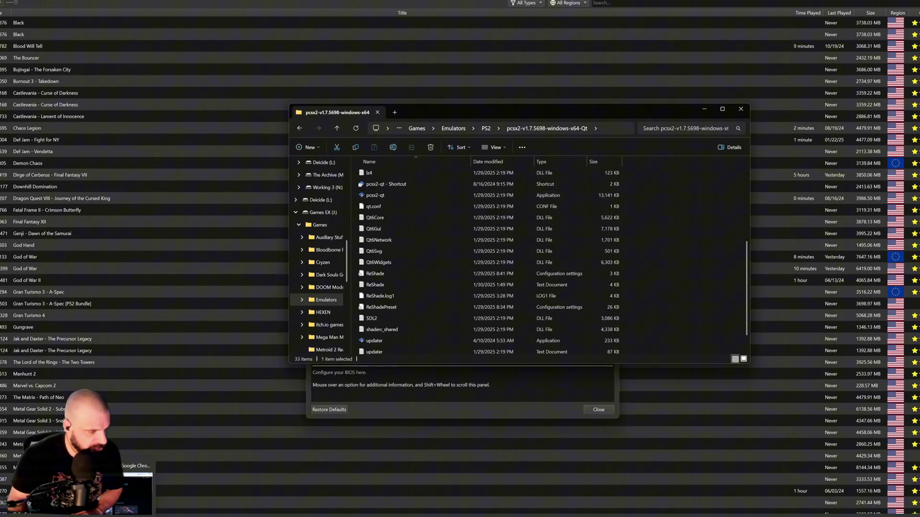
mouse_move(191, 516)
left_click(314, 493)
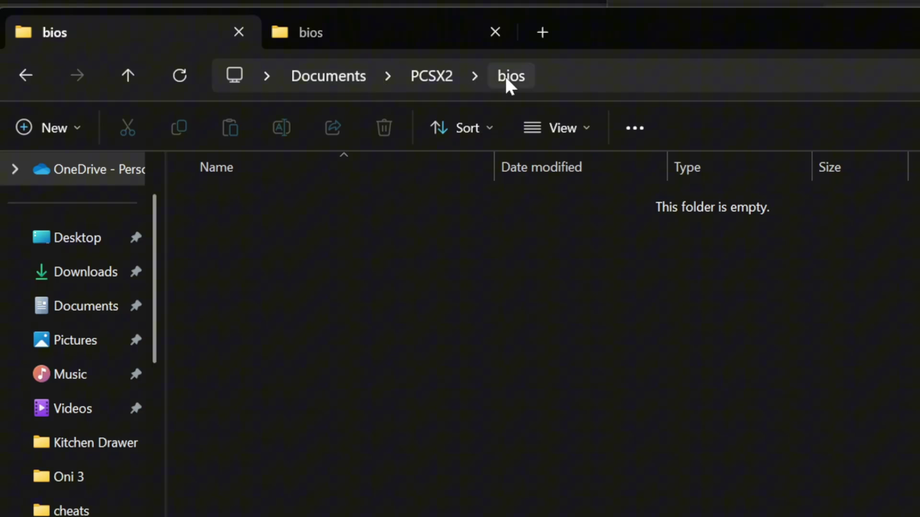
left_click(410, 40)
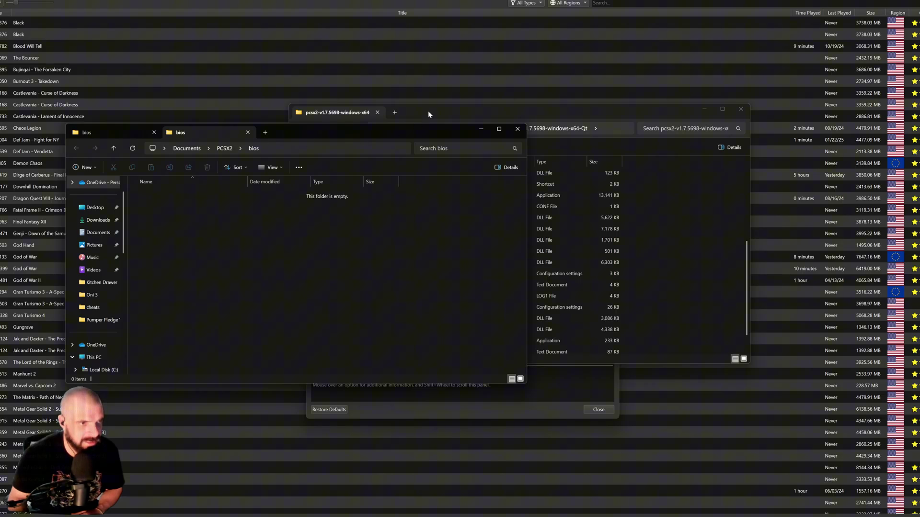
left_click(442, 114)
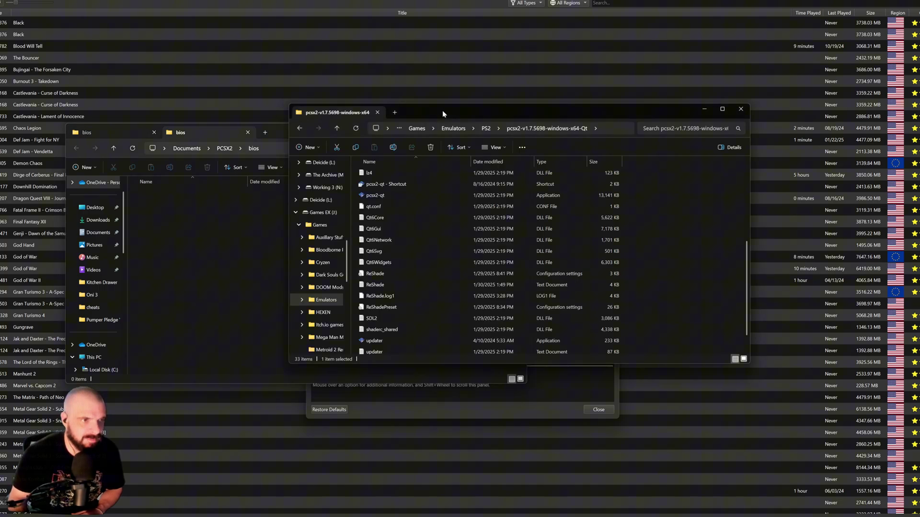
left_click(372, 411)
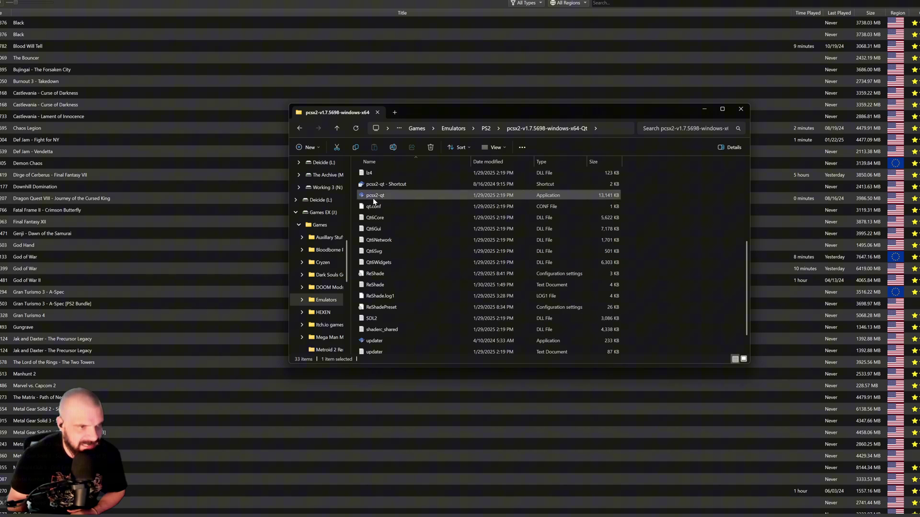
Step: Minimize the pcsx2 folder, then launch Onimusha from the game list and resume its saved state
left_click(702, 110)
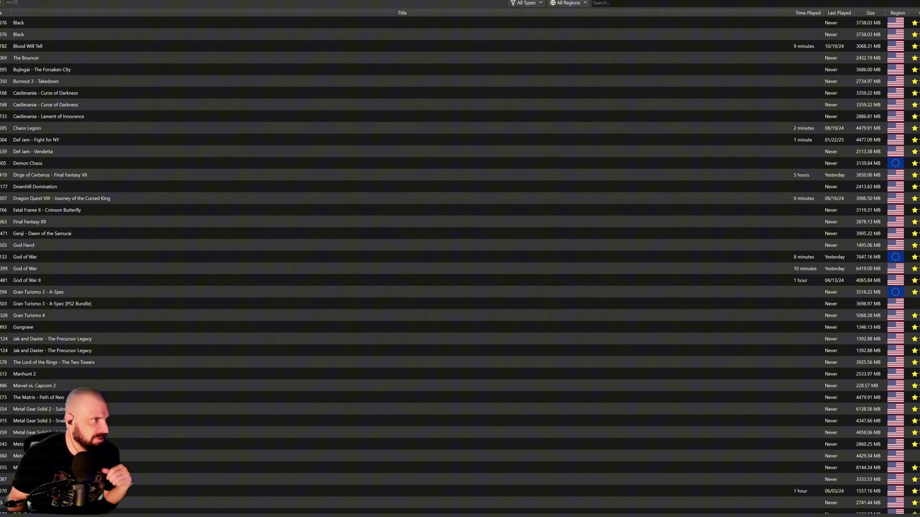
left_click(19, 1)
left_click(24, 16)
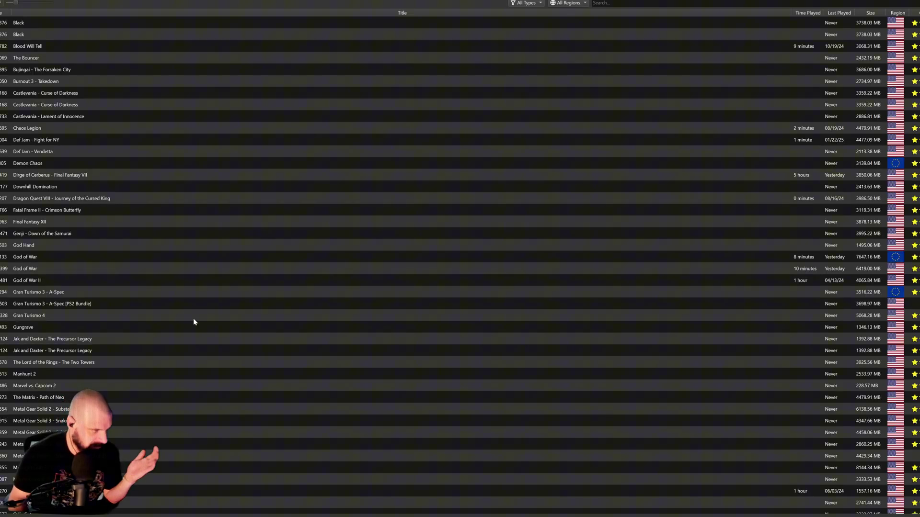
scroll(199, 294, "down", 3)
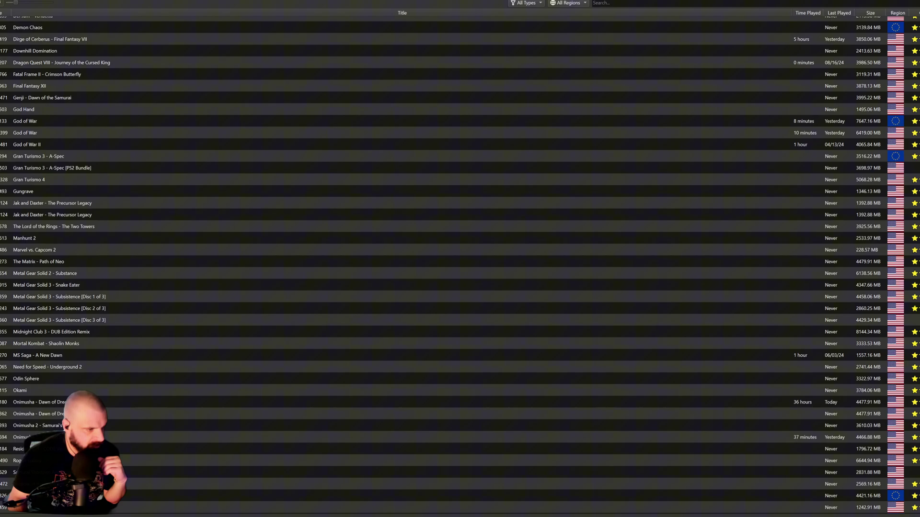
double_click(336, 438)
left_click(395, 273)
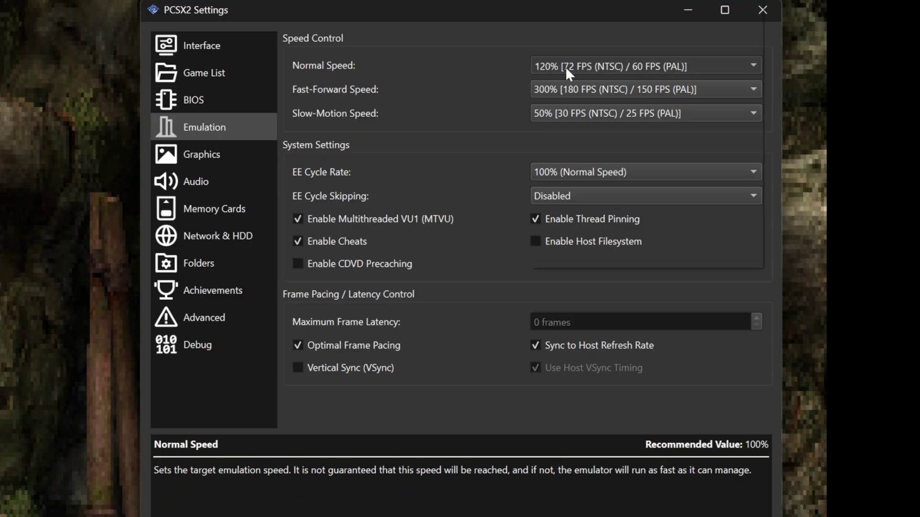
Step: Set the Emulation Normal Speed to 120%
left_click(706, 150)
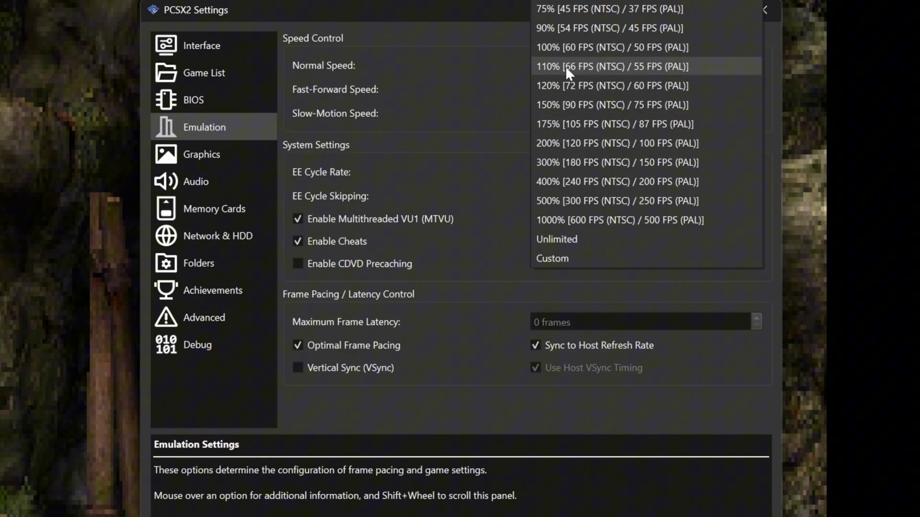
left_click(569, 88)
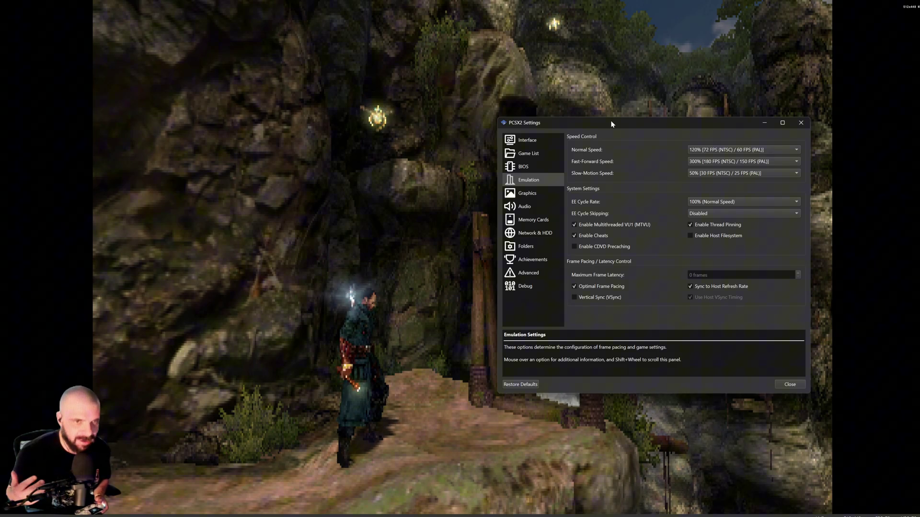
left_click(801, 123)
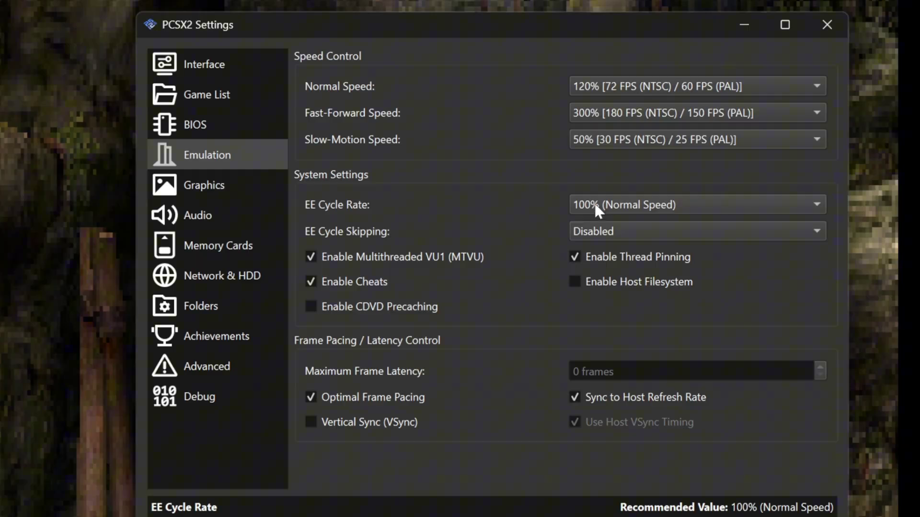
Step: Try EE Cycle Rate at 300%, then revert it to 100% (Normal Speed)
left_click(595, 204)
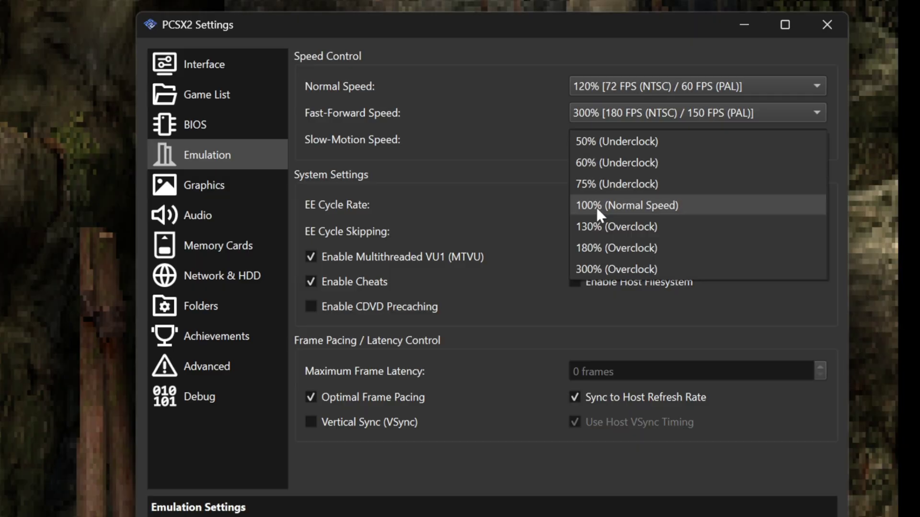
left_click(599, 269)
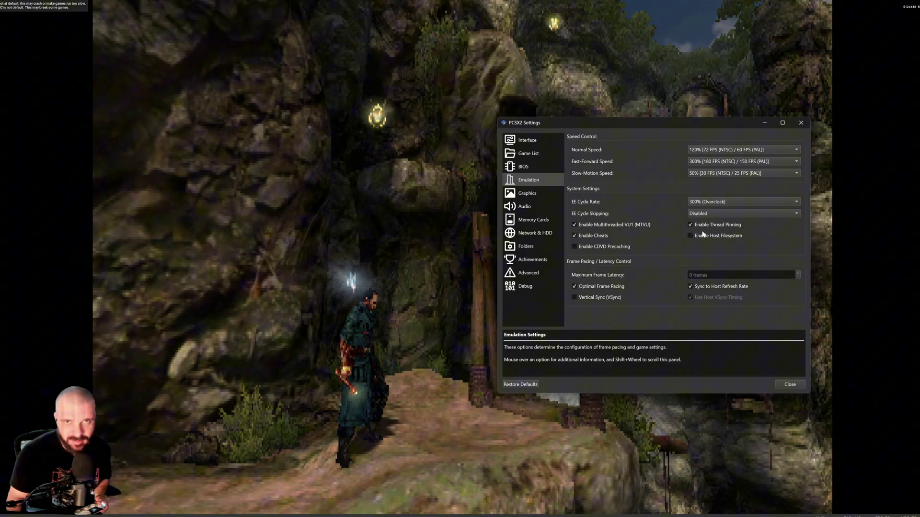
left_click(709, 201)
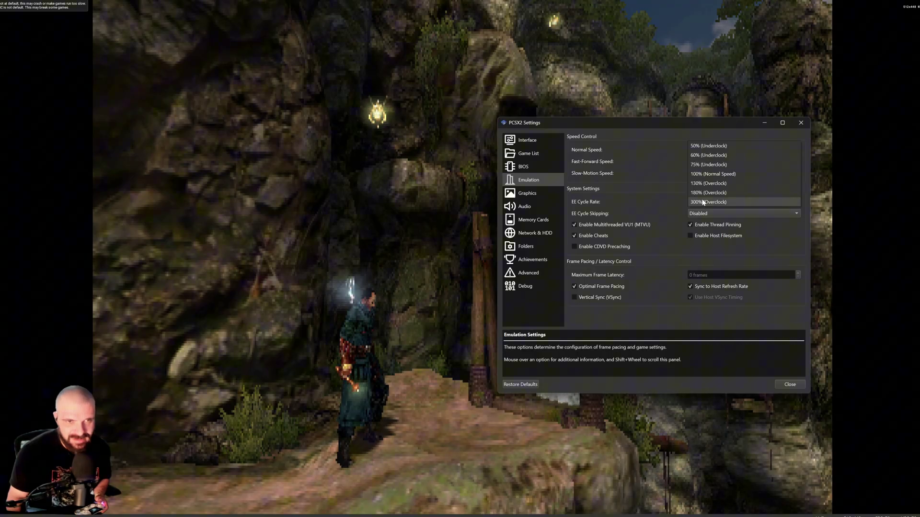
left_click(708, 174)
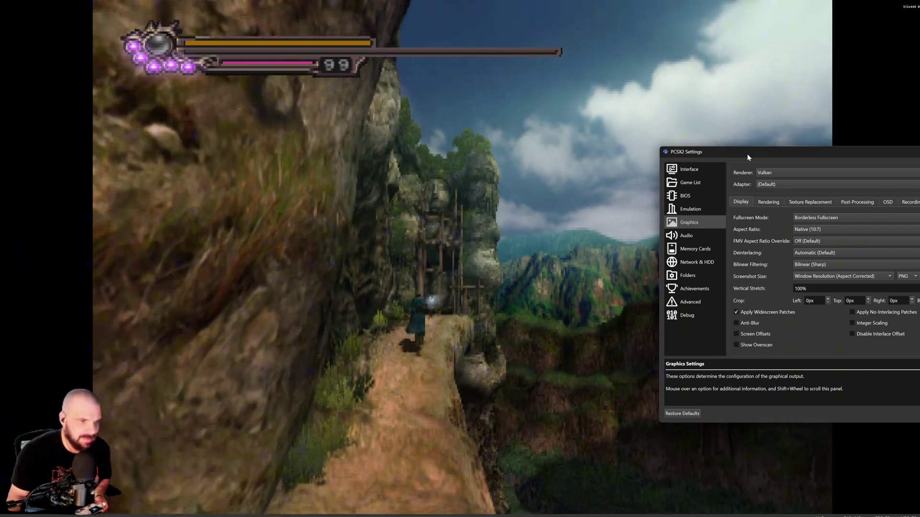
left_click_drag(747, 154, 666, 143)
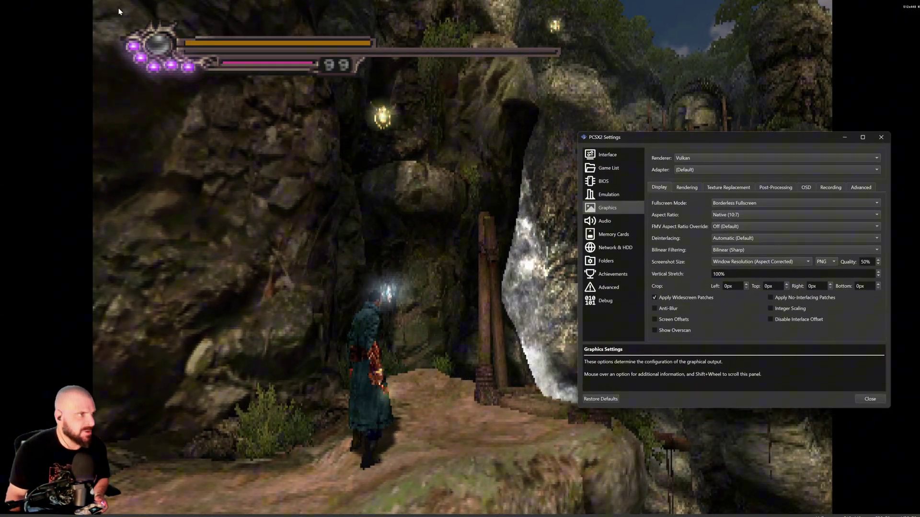
Step: Set Rendering Internal Resolution to 8x Native (~2880px/5K UHD), briefly trying 6x before returning to 8x
left_click(689, 185)
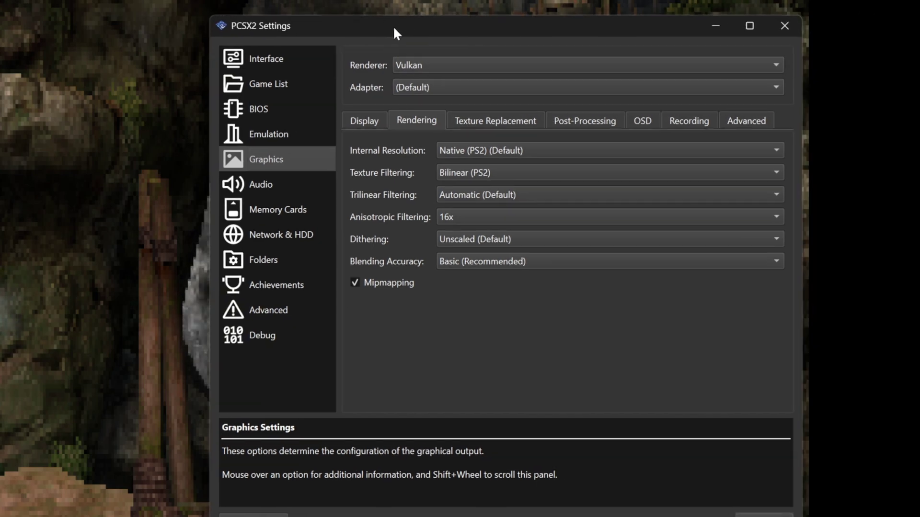
left_click(593, 153)
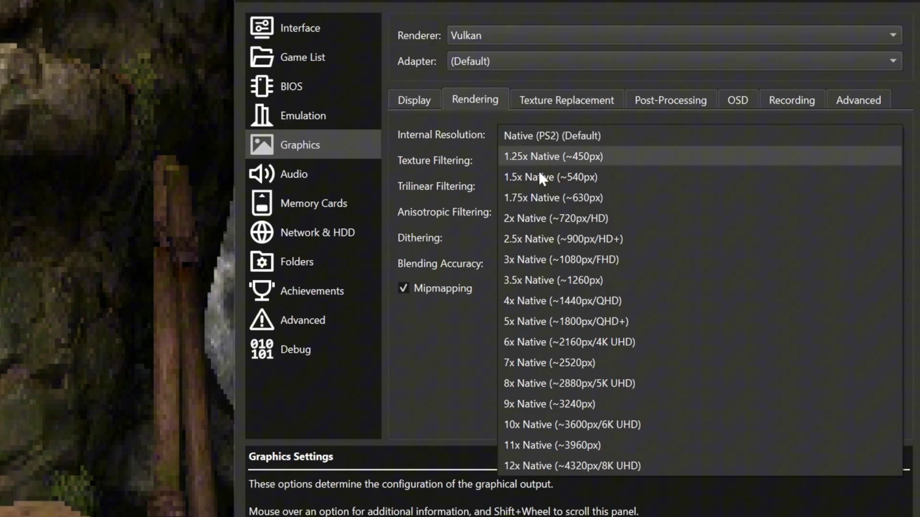
left_click(547, 383)
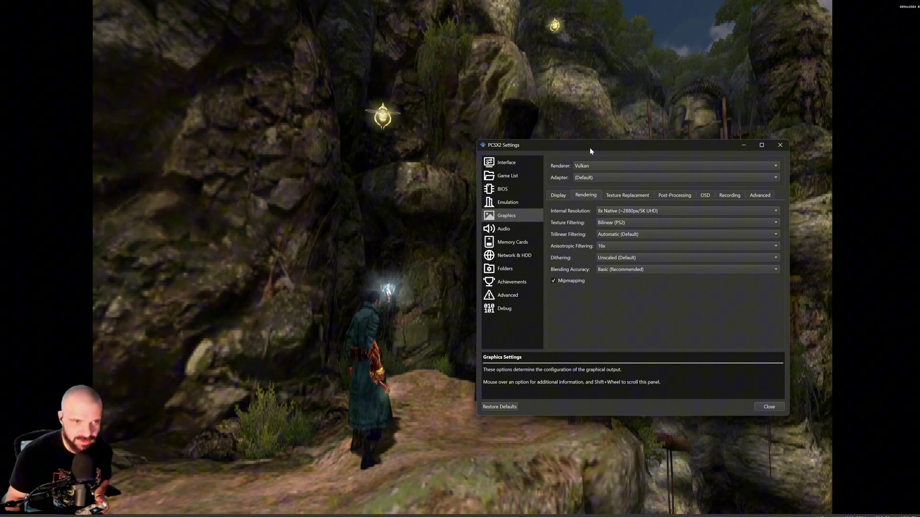
left_click(629, 211)
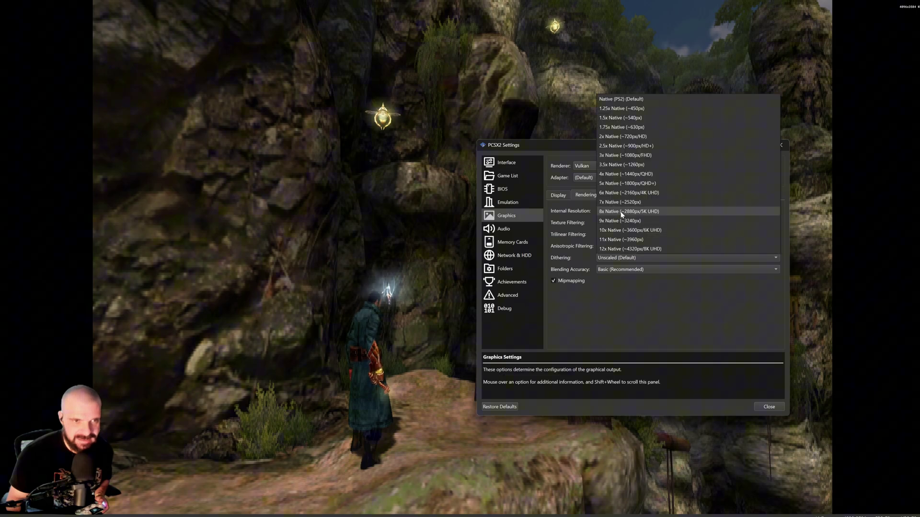
left_click(626, 192)
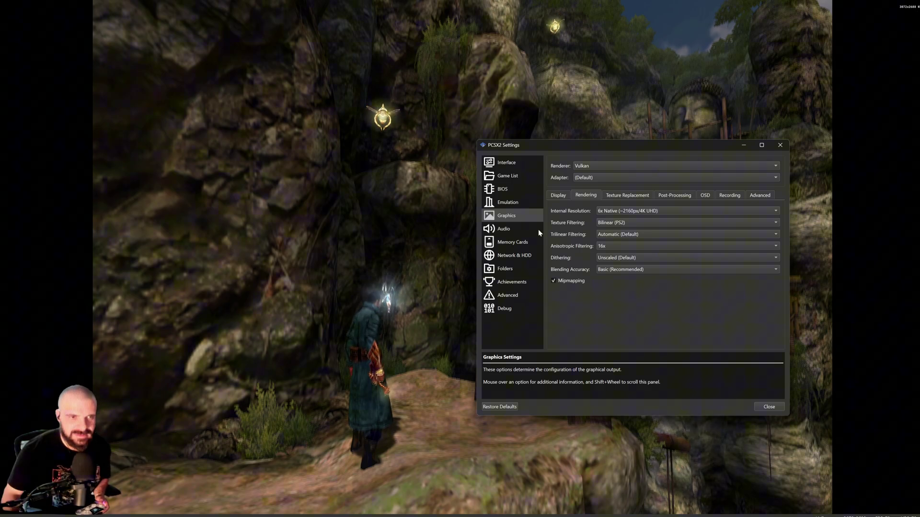
mouse_move(600, 213)
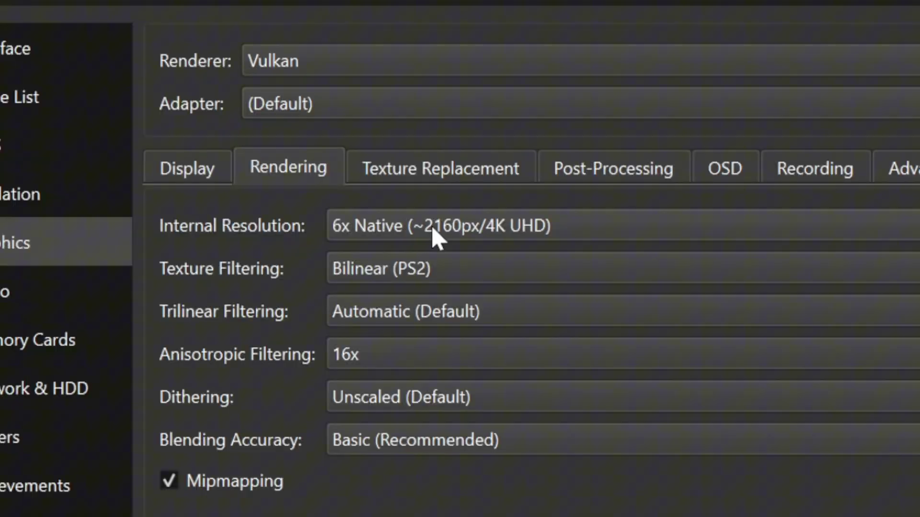
left_click(433, 229)
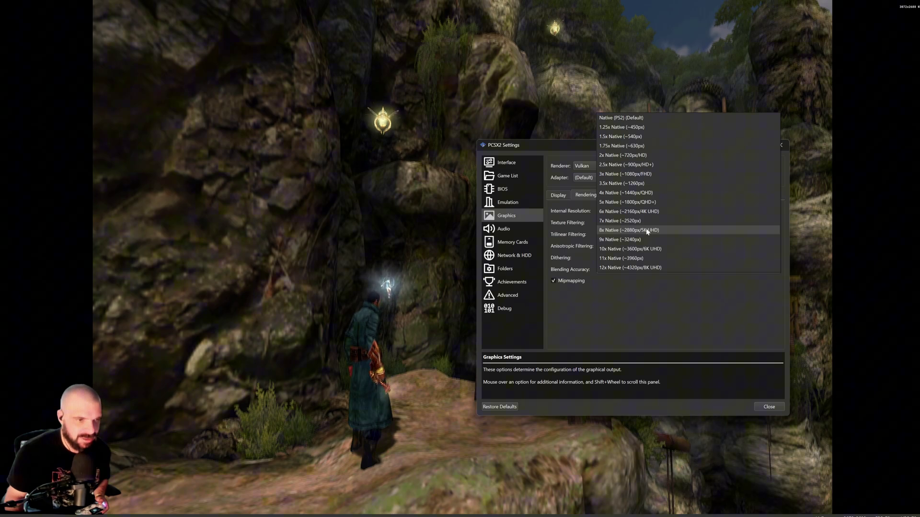
left_click(646, 232)
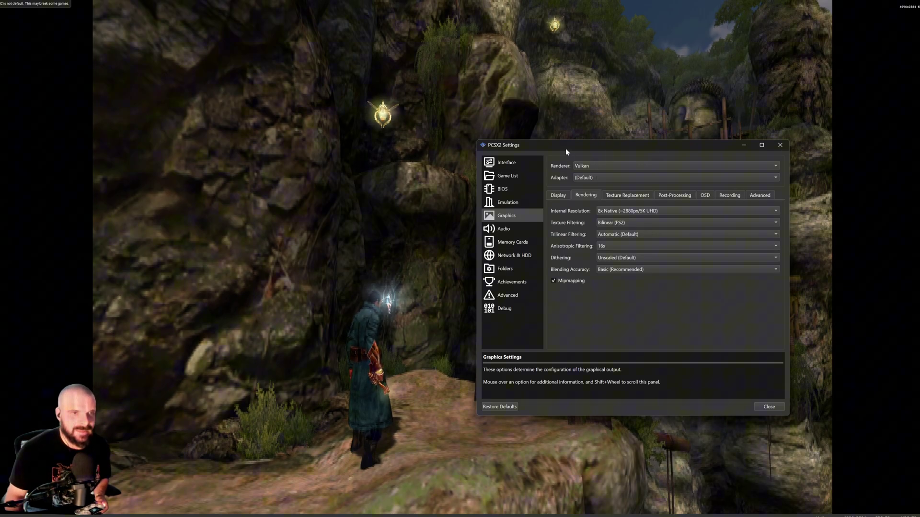
Step: Turn on the no-interlacing patches on the Display settings page
left_click_drag(565, 148, 644, 150)
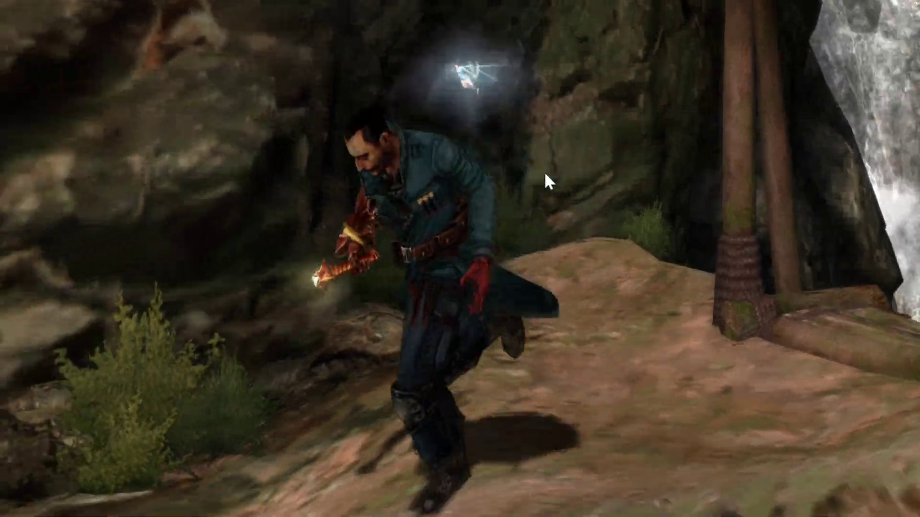
left_click(635, 194)
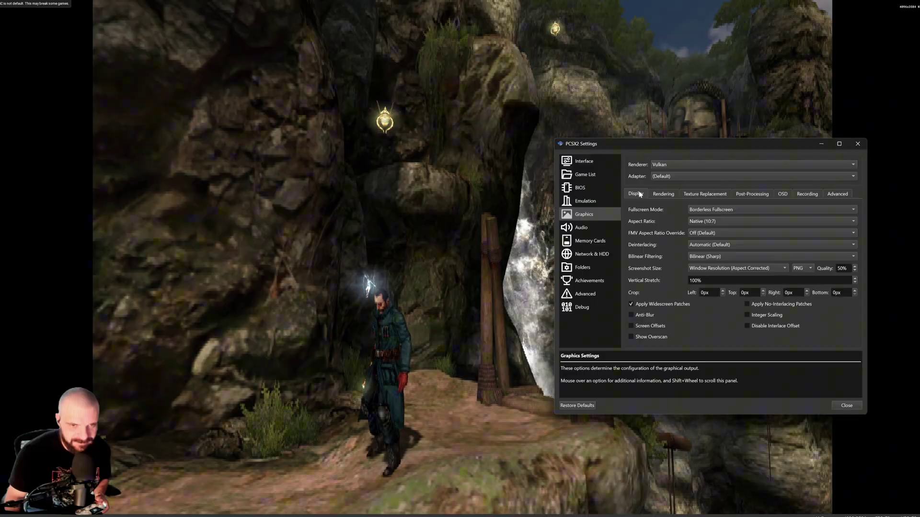
mouse_move(756, 306)
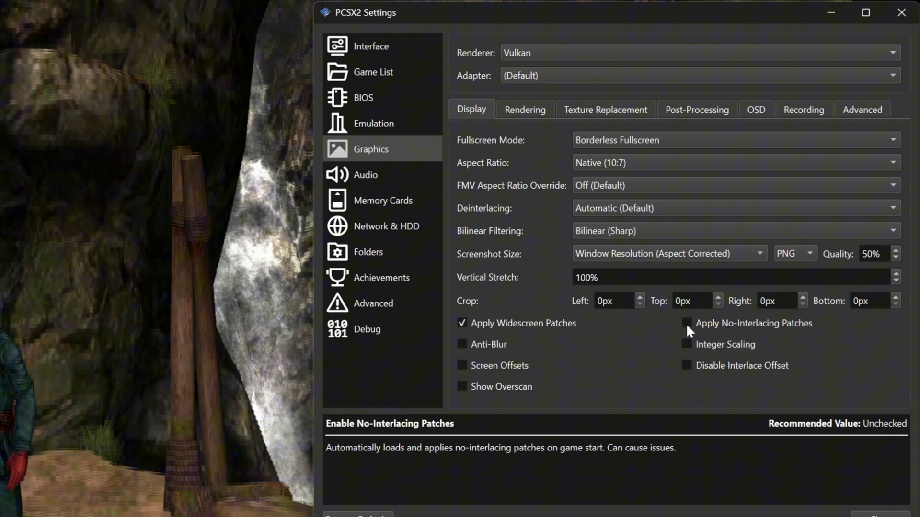
left_click(687, 323)
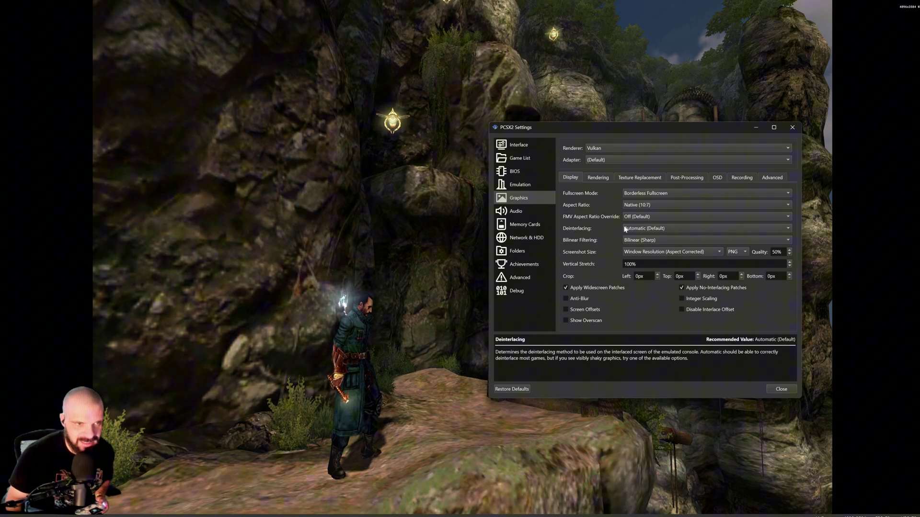
Step: Set Aspect Ratio to Fit to Window / Fullscreen, then change it to Widescreen (16:9)
left_click(642, 205)
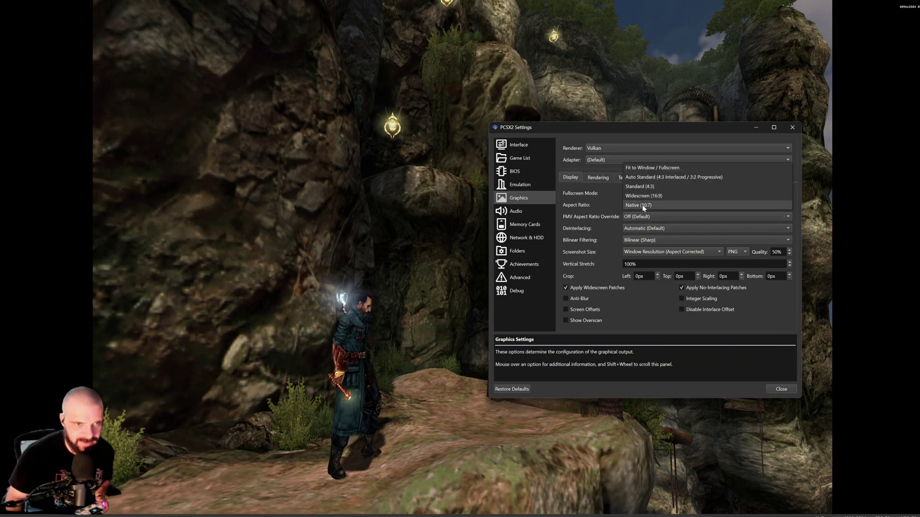
left_click(650, 168)
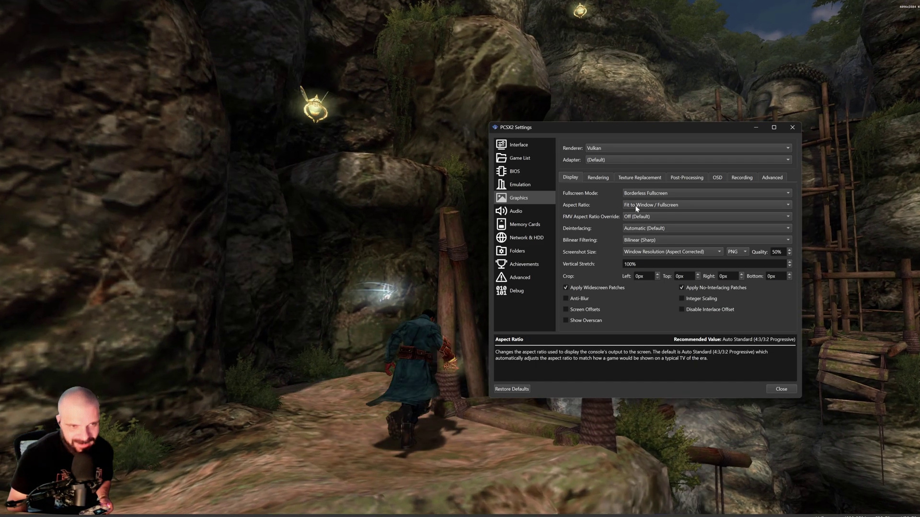
left_click(636, 206)
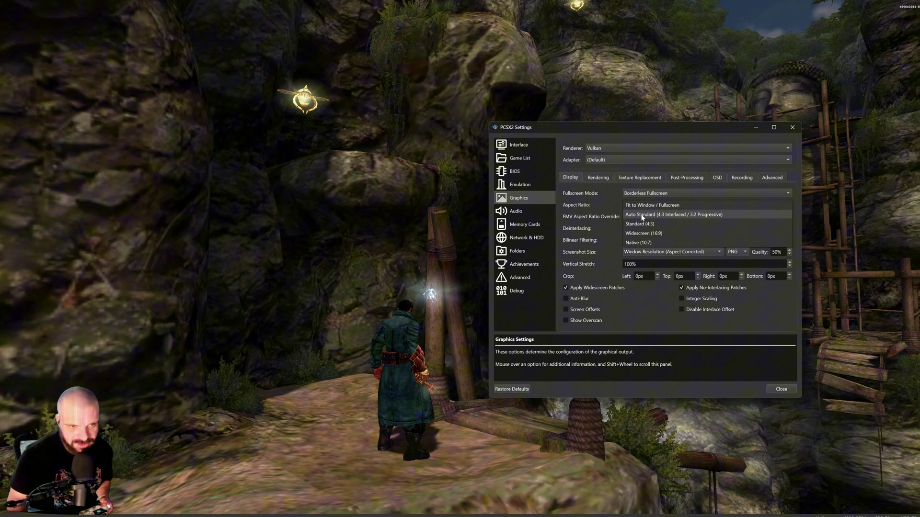
left_click(643, 233)
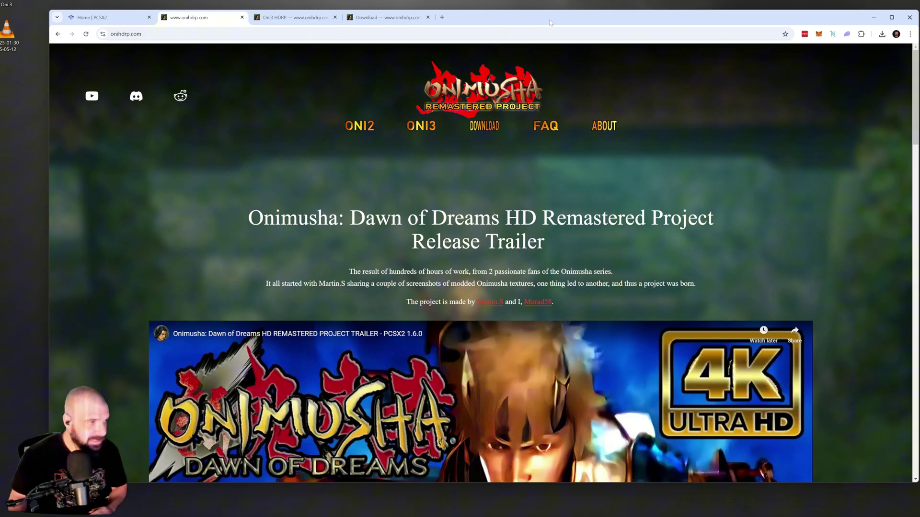
Step: Open the Oni3 HDRP page on onihdrp.com and scroll through its texture pack bundles and armor add-ons
left_click_drag(142, 34, 112, 37)
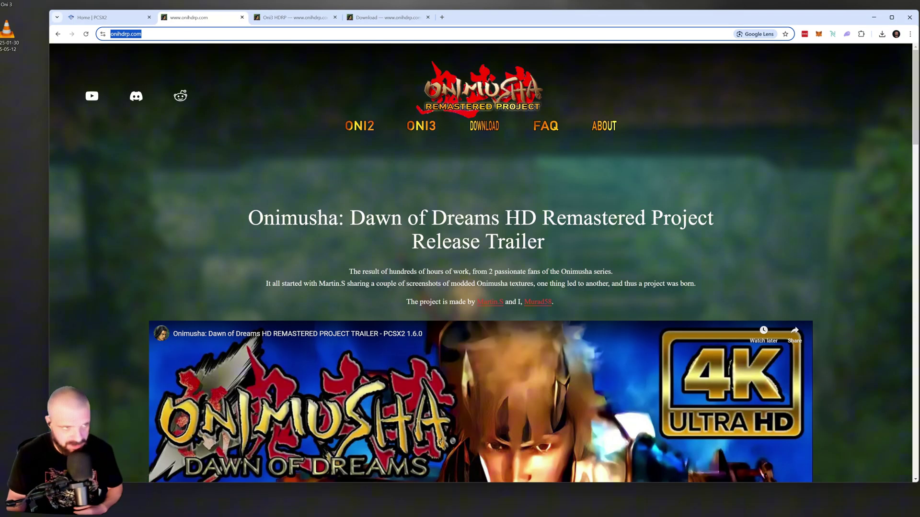
left_click(297, 19)
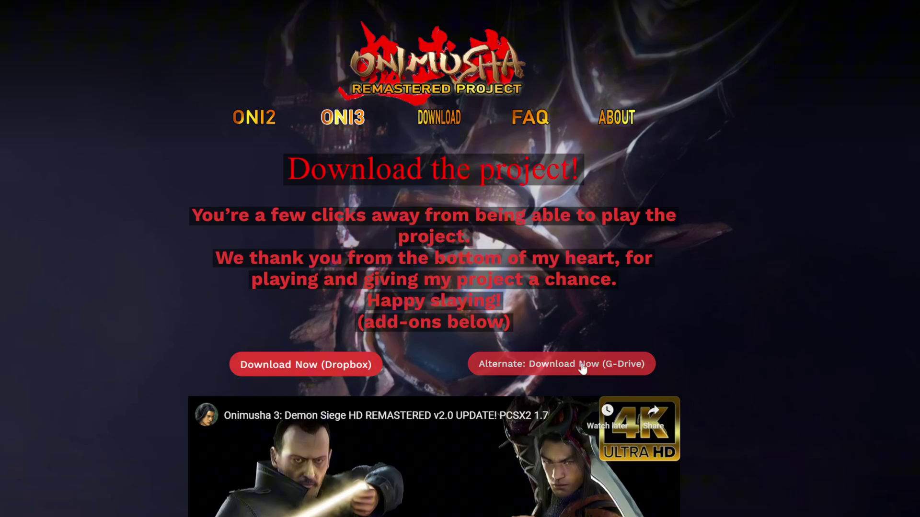
scroll(741, 298, "down", 5)
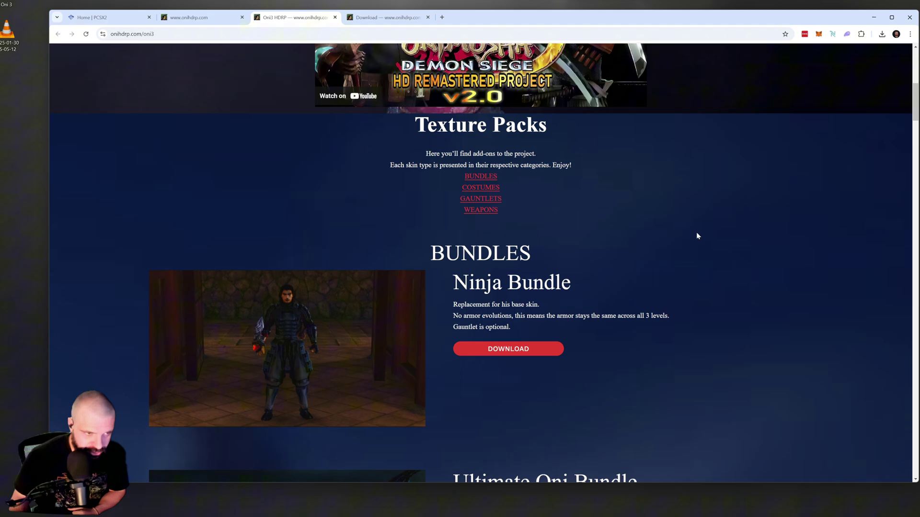
scroll(697, 235, "down", 2)
scroll(671, 249, "down", 5)
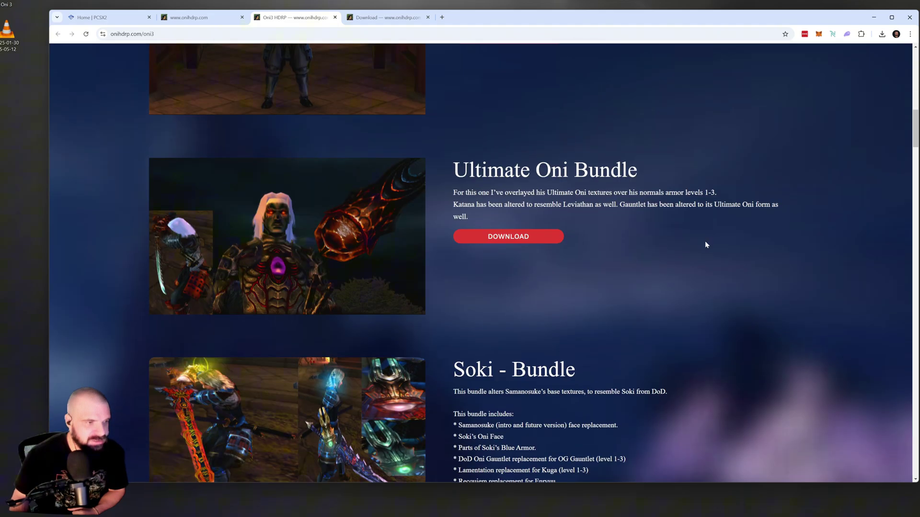
scroll(706, 255, "down", 5)
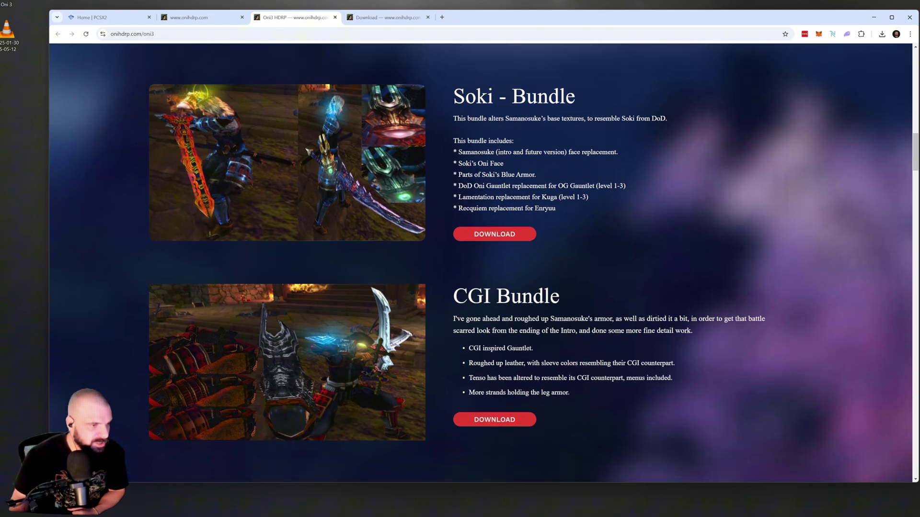
scroll(642, 249, "down", 12)
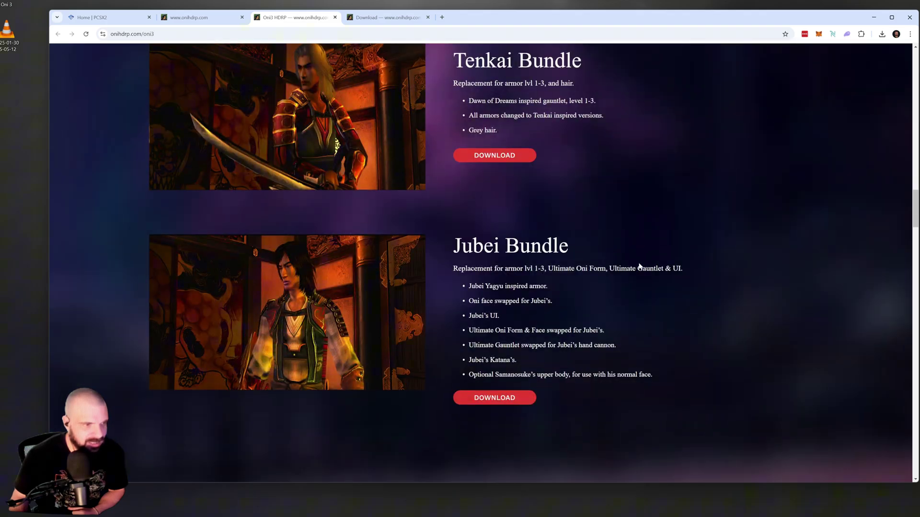
scroll(640, 266, "down", 20)
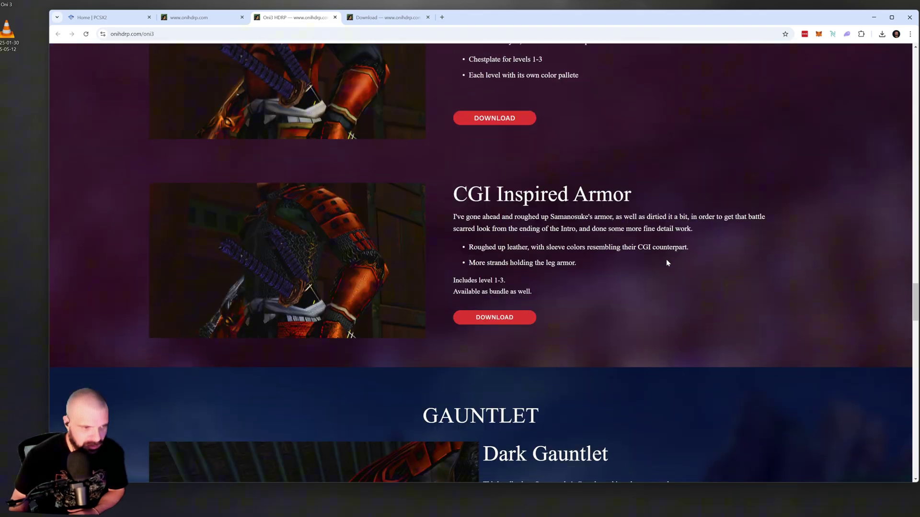
scroll(666, 259, "down", 7)
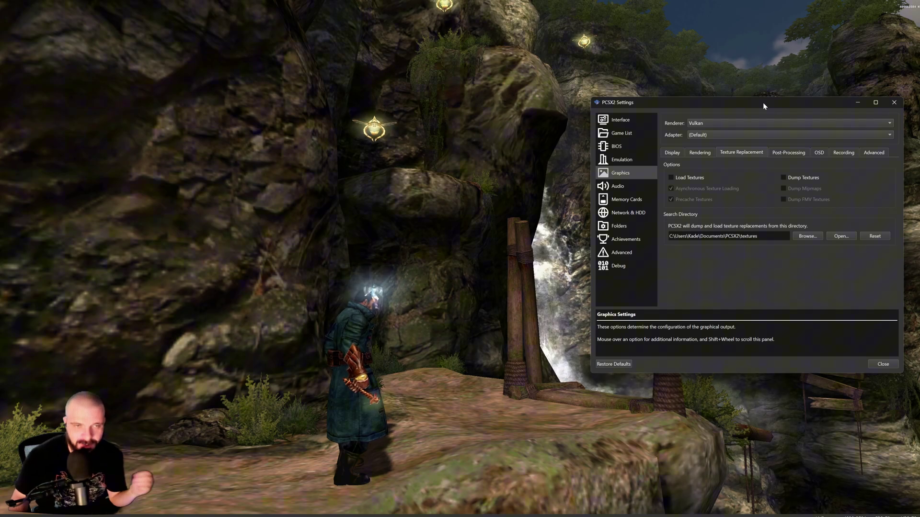
Step: Select serial SLUS-20694 in the game's Properties and open the textures folder path in File Explorer
left_click_drag(763, 103, 643, 112)
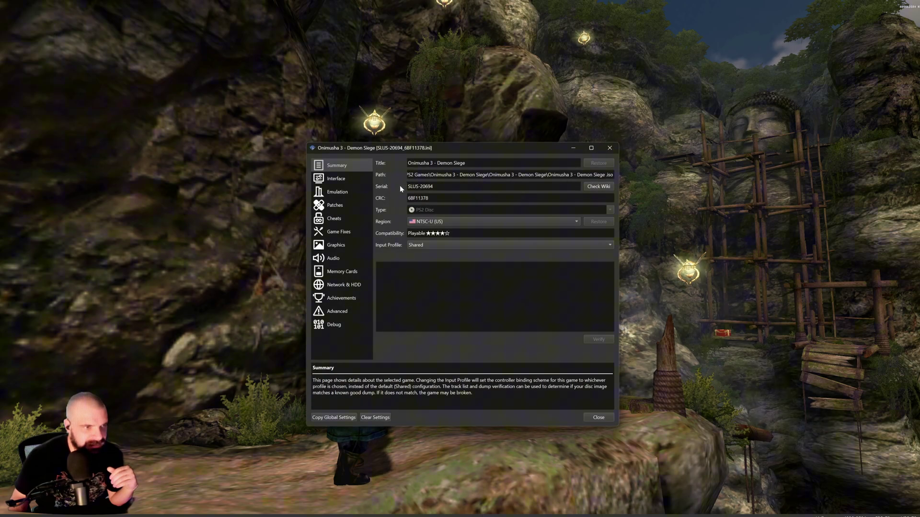
left_click_drag(452, 151, 532, 152)
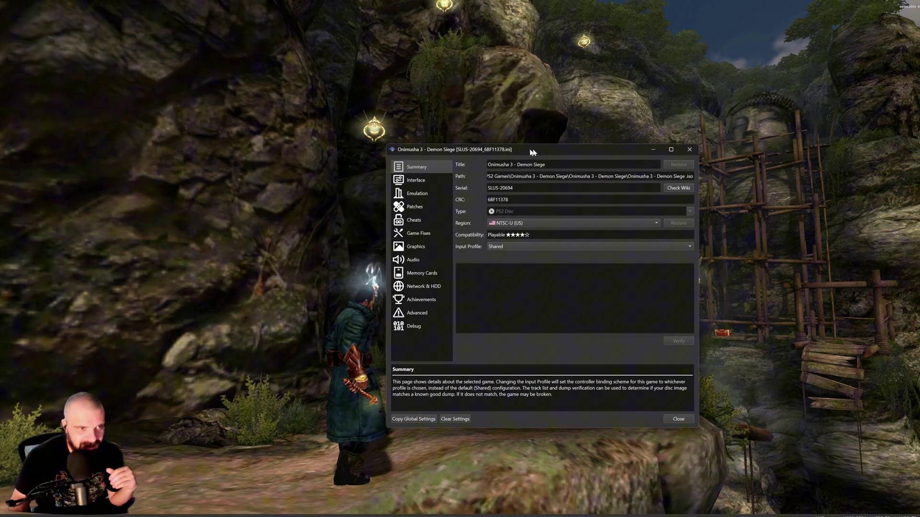
triple_click(504, 189)
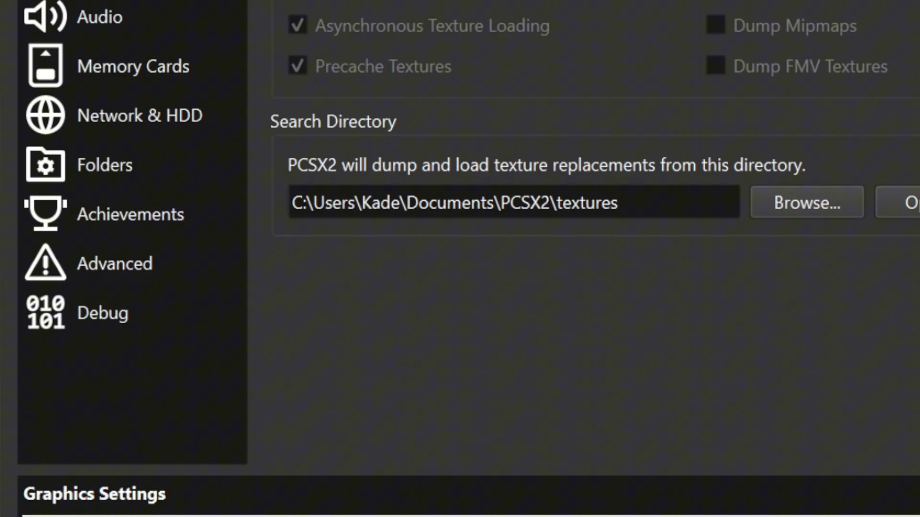
left_click_drag(620, 203, 290, 203)
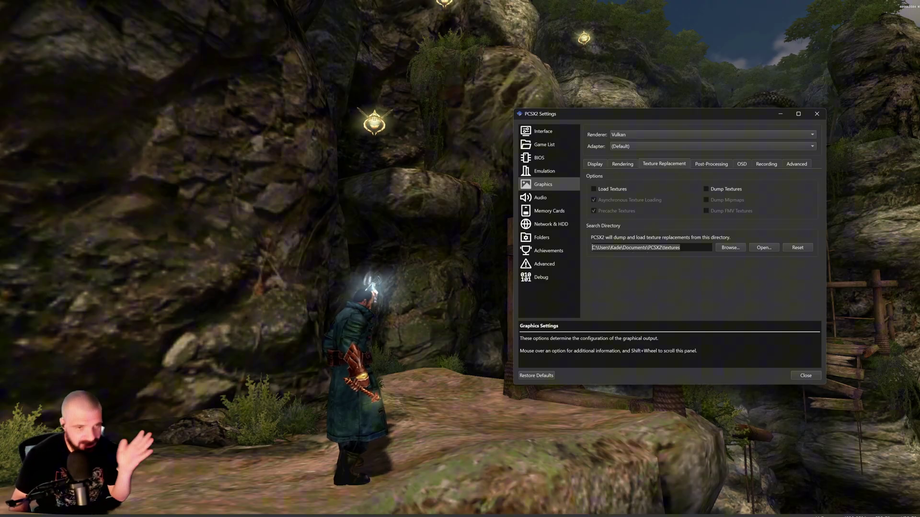
left_click(763, 247)
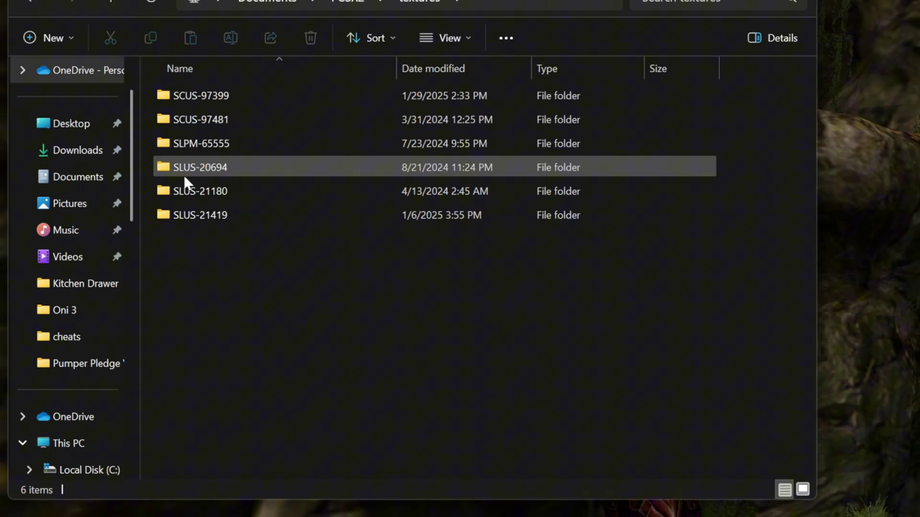
Step: Open the SLUS-20694 folder and check its dumps and replacements folders and the replacements size
double_click(216, 181)
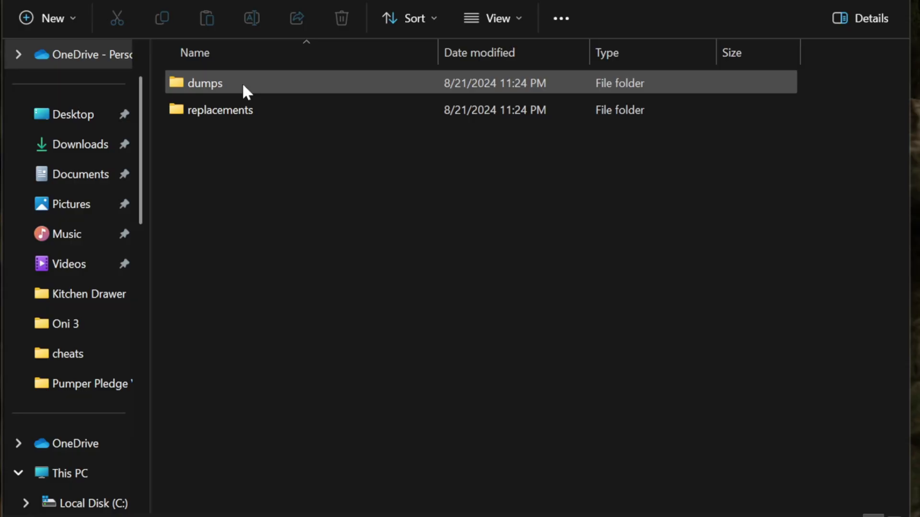
mouse_move(257, 113)
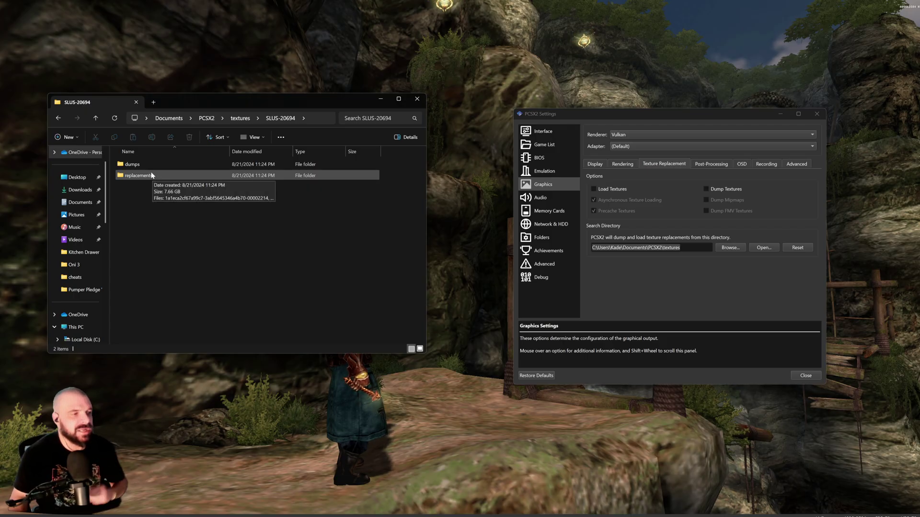
left_click(95, 122)
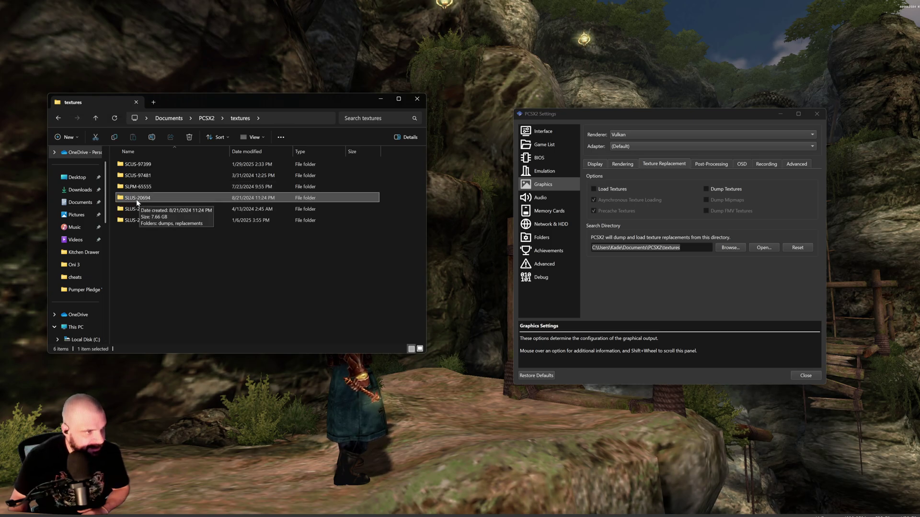
double_click(141, 200)
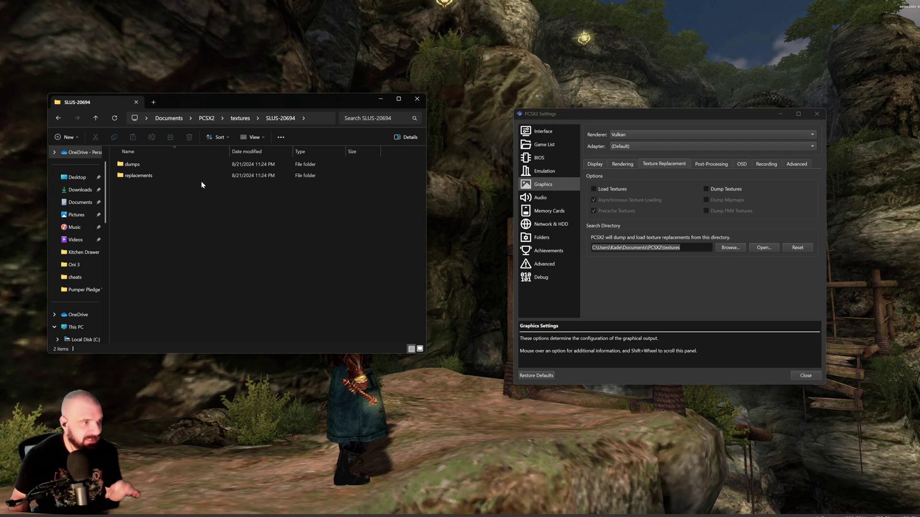
mouse_move(198, 182)
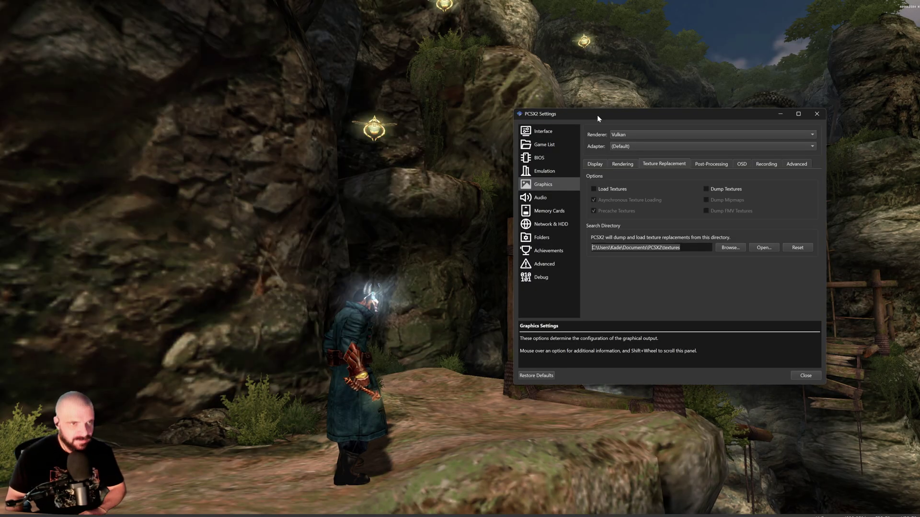
Step: Toggle Load Textures on and off repeatedly to compare the HD pack against original textures
left_click_drag(597, 115, 512, 119)
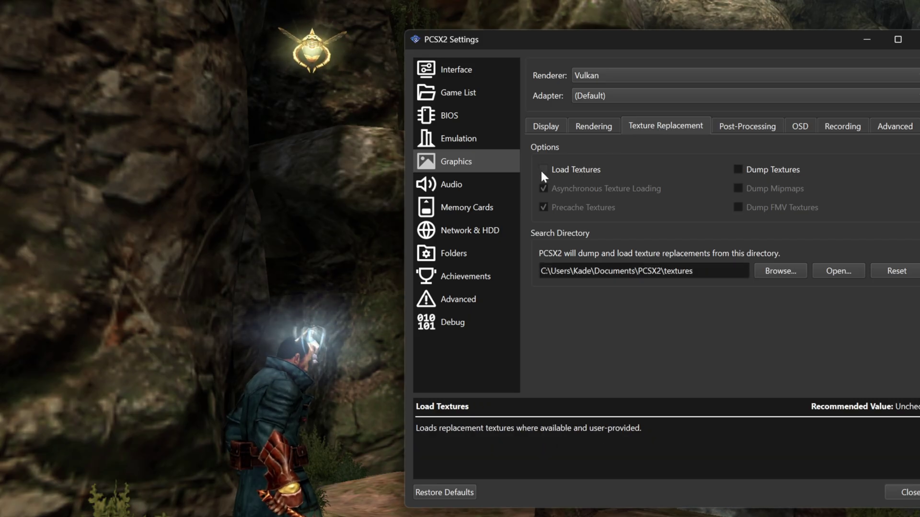
left_click(543, 170)
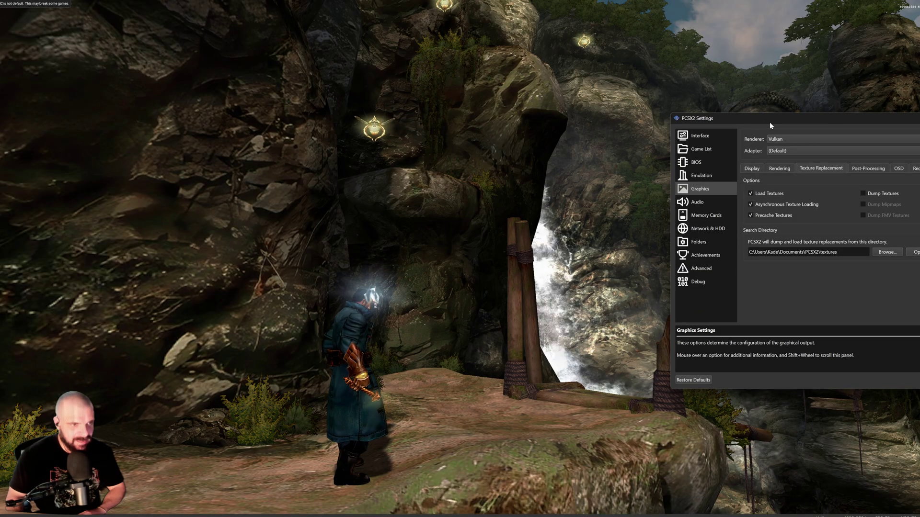
left_click(750, 194)
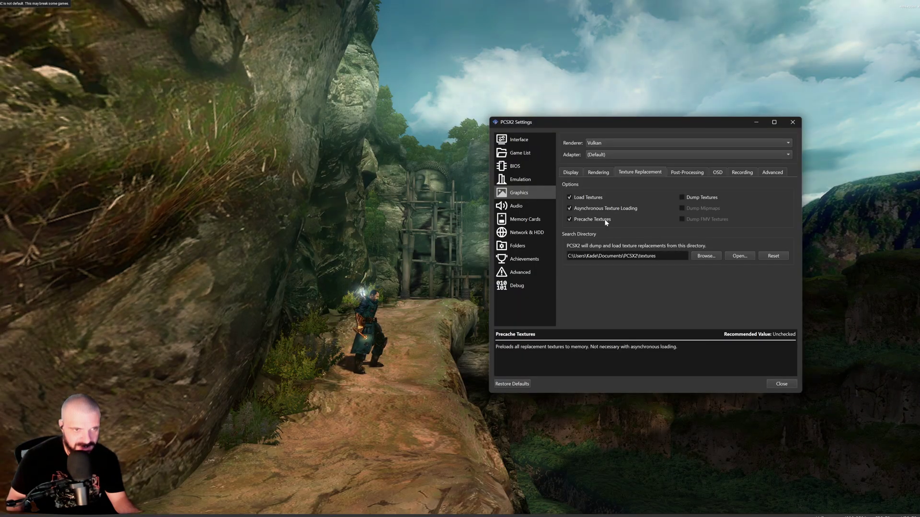
left_click_drag(637, 125, 894, 344)
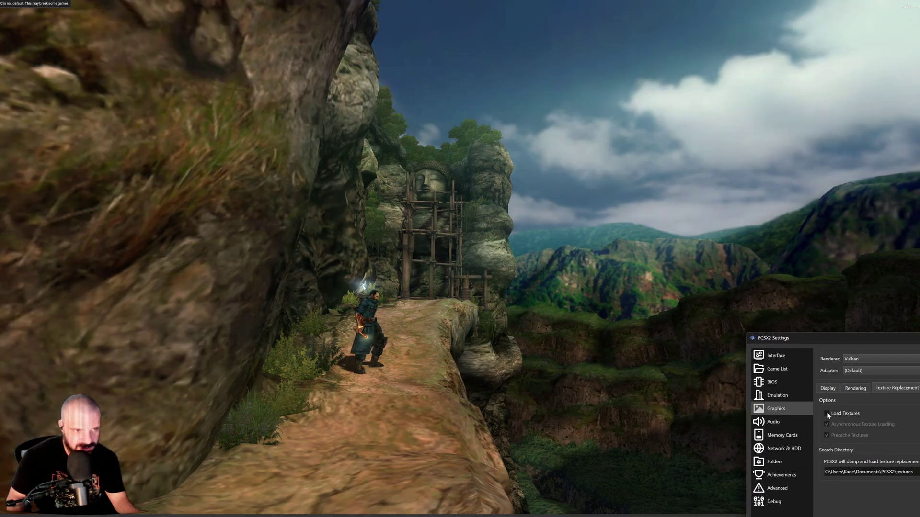
left_click(827, 414)
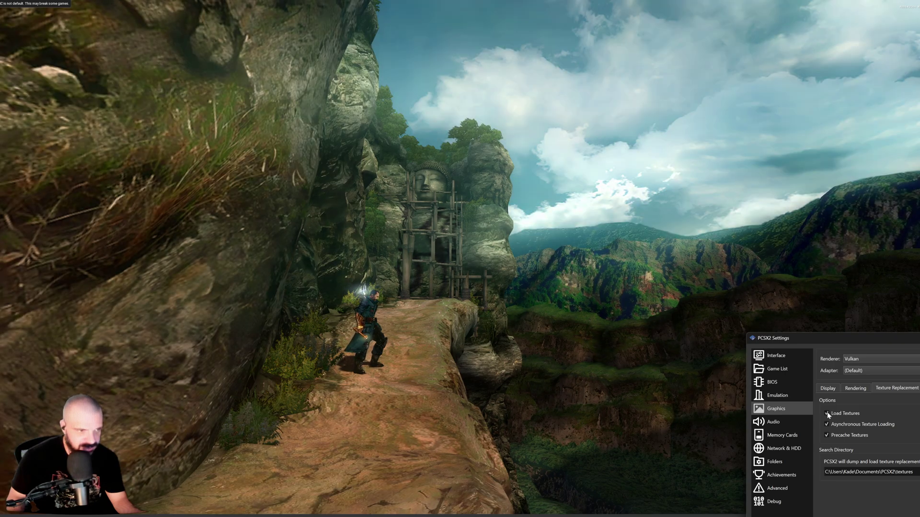
left_click(827, 412)
left_click(827, 413)
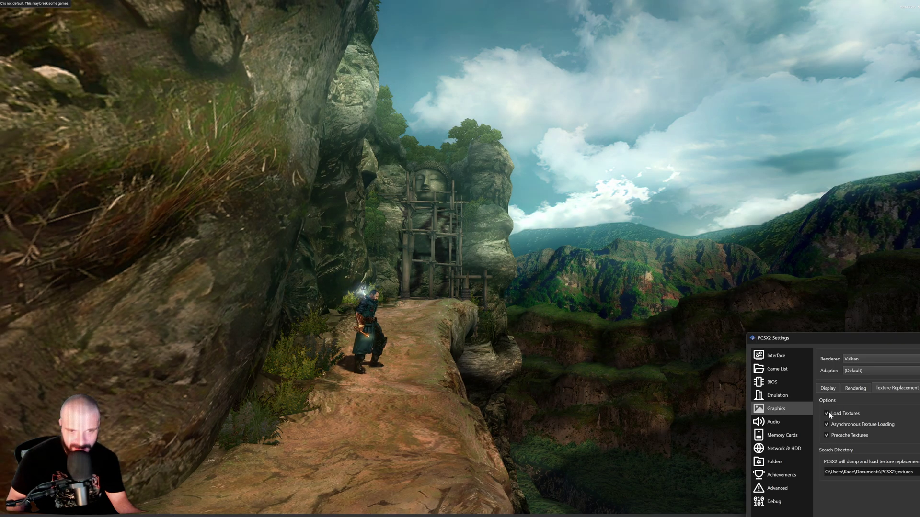
left_click(827, 413)
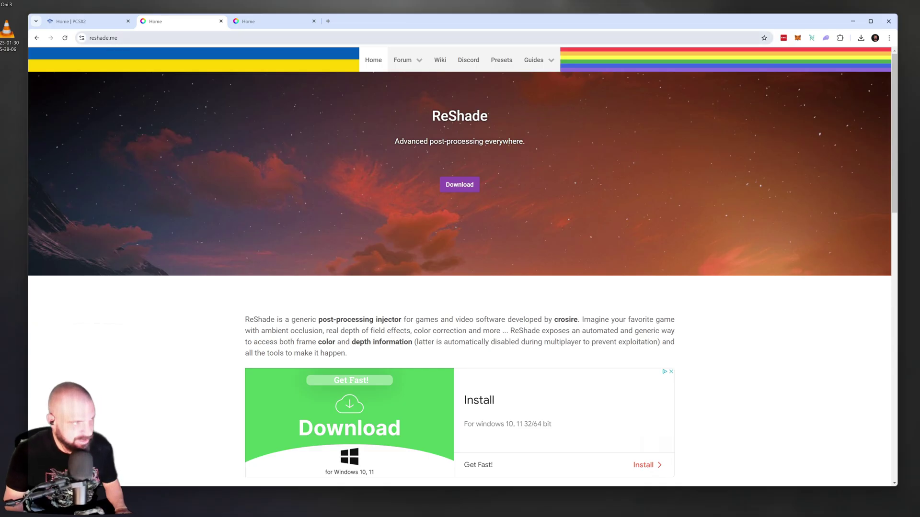
Step: Select the reshade.me address and switch to the ReShade download page
left_click(103, 38)
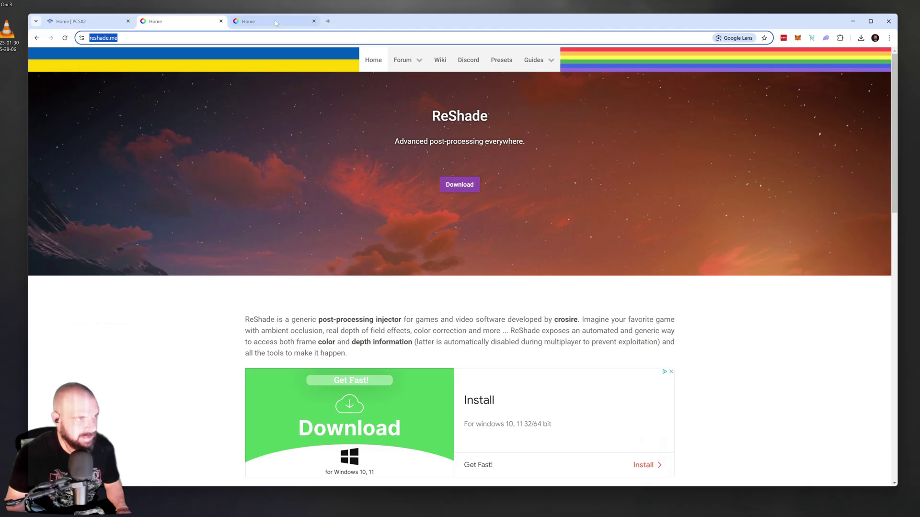
left_click(276, 23)
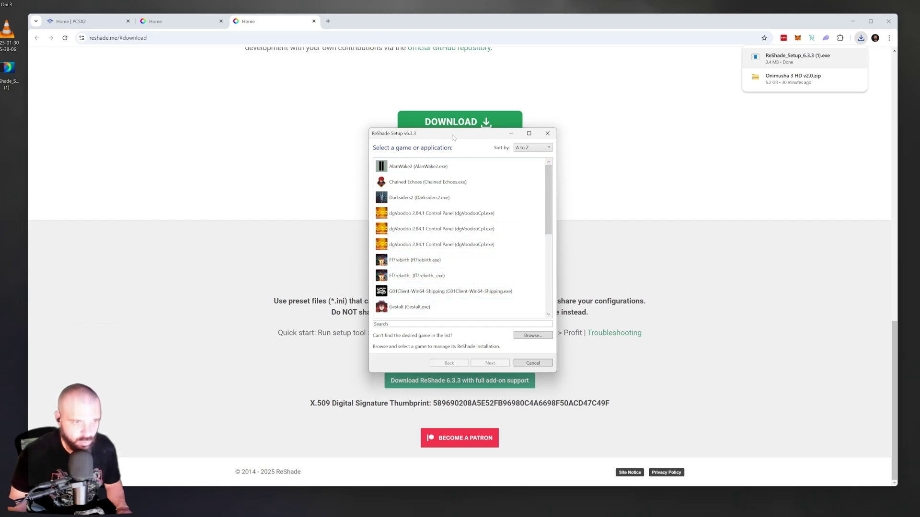
Step: Select pcsx2-qt in Emulators > PS2 > pcsx2-v1.7.5698-windows-x64-Qt as ReShade's target and continue
left_click(532, 336)
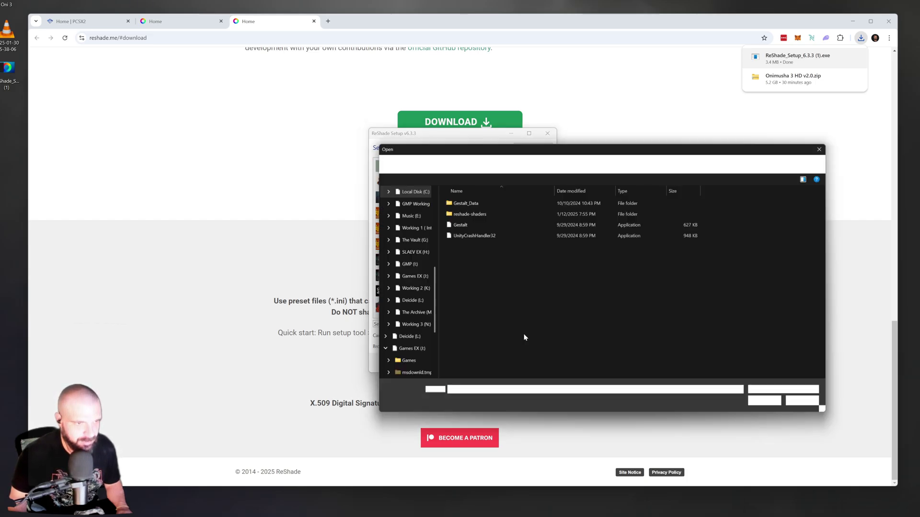
double_click(462, 257)
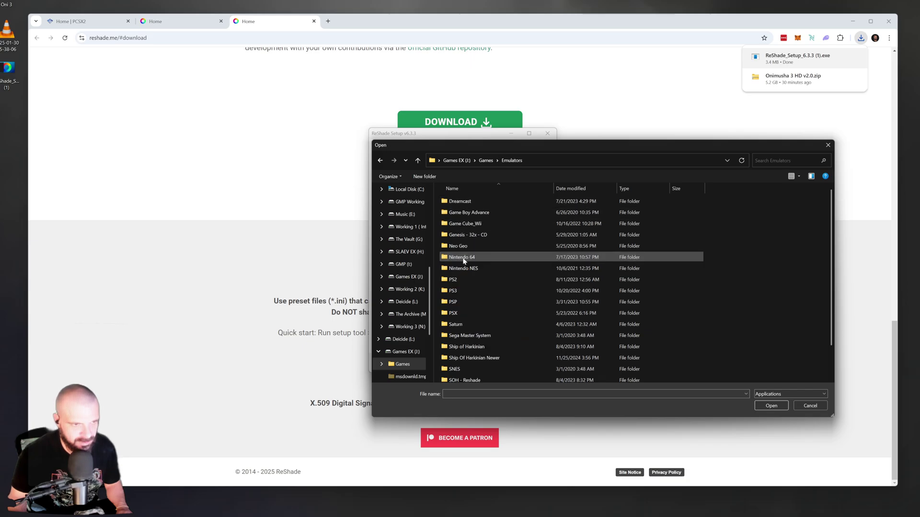
double_click(460, 281)
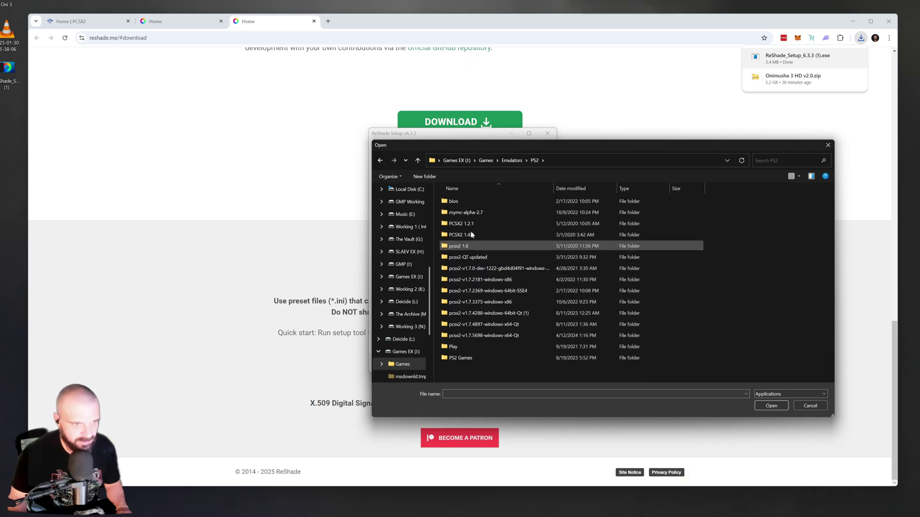
double_click(479, 336)
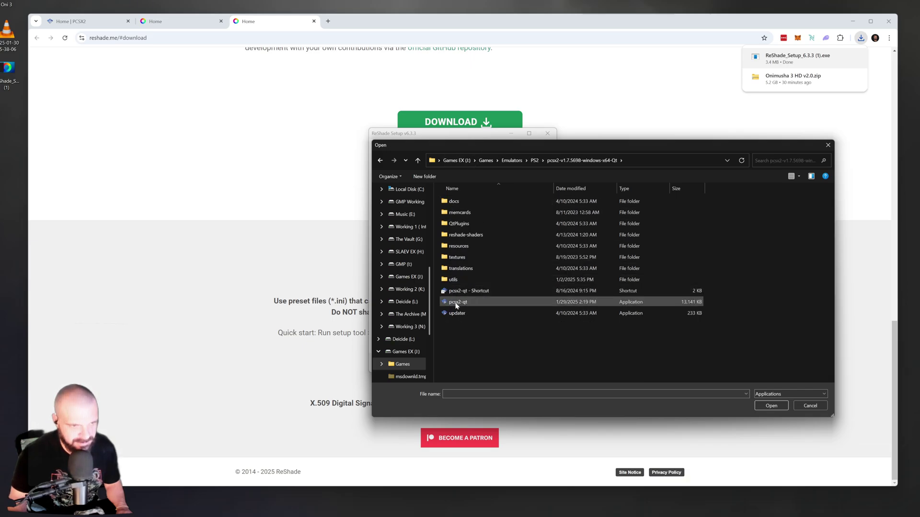
double_click(458, 302)
left_click(490, 363)
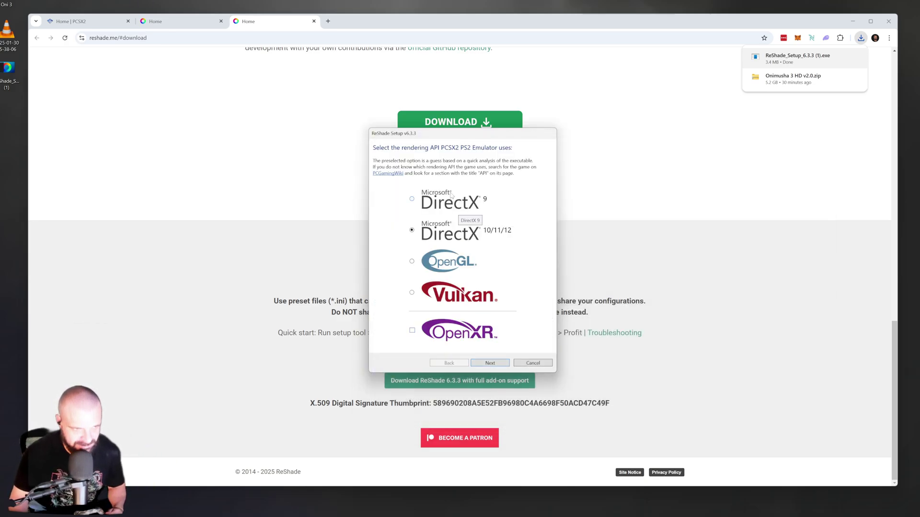
Step: Bring the PCSX2 Settings window to the front from the taskbar
left_click(578, 515)
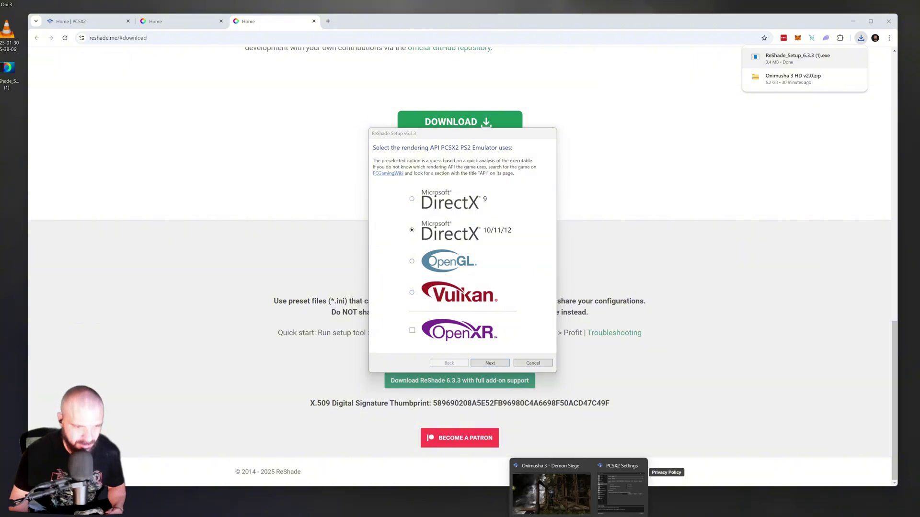
left_click(551, 494)
left_click(621, 494)
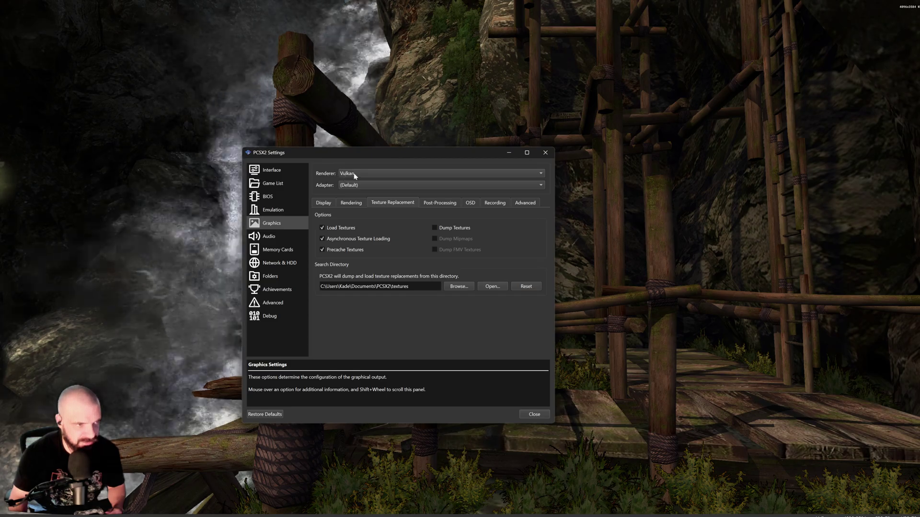
Step: Shift the PCSX2 Settings window slightly right to check the Vulkan renderer
left_click_drag(363, 159, 408, 165)
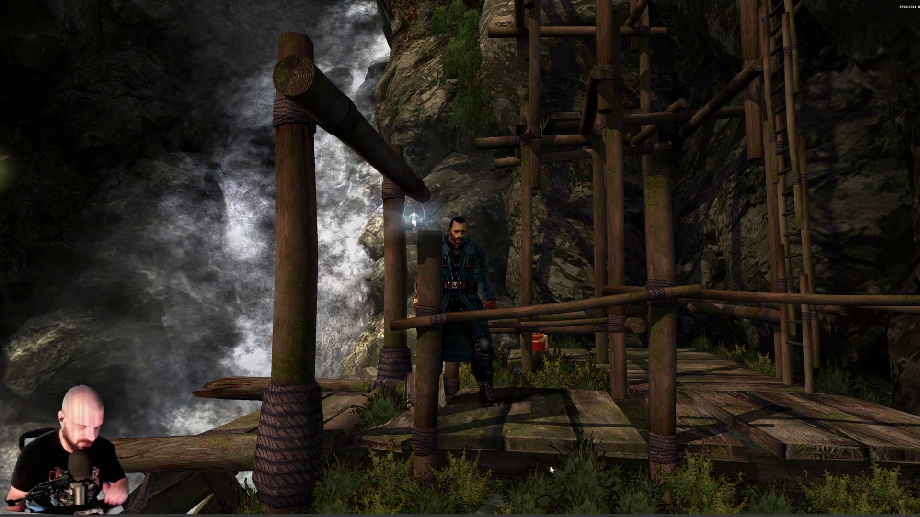
Step: Open the ReShade overlay with Home and move it to the right side of the screen
key("Home")
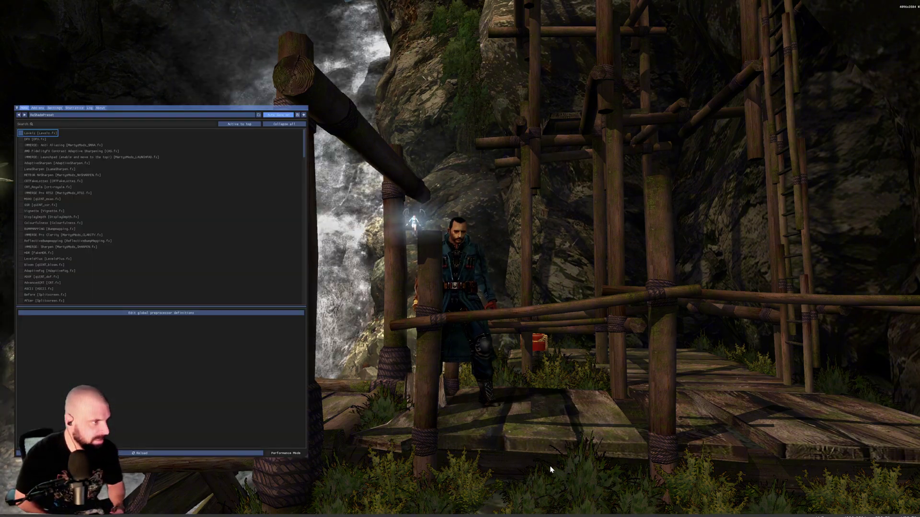
left_click_drag(175, 108, 311, 94)
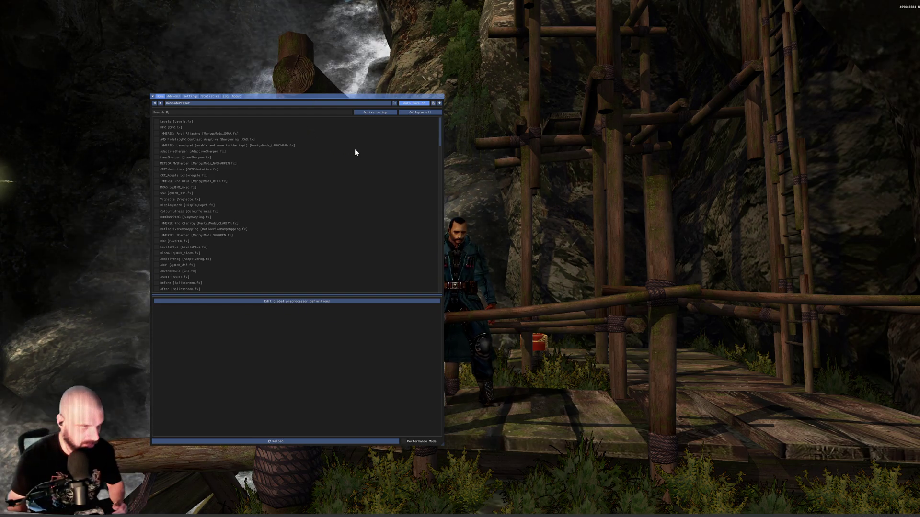
left_click_drag(308, 99, 684, 99)
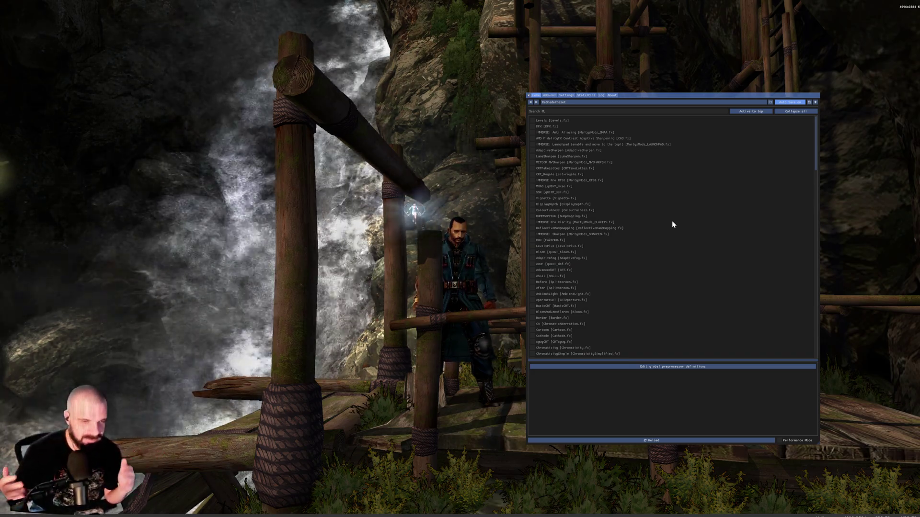
left_click_drag(671, 220, 707, 219)
Step: Enable Levels, DPX, AMD FidelityFX CAS and CRTFakeLottes, and lower the CRT maskDark strength
left_click(568, 119)
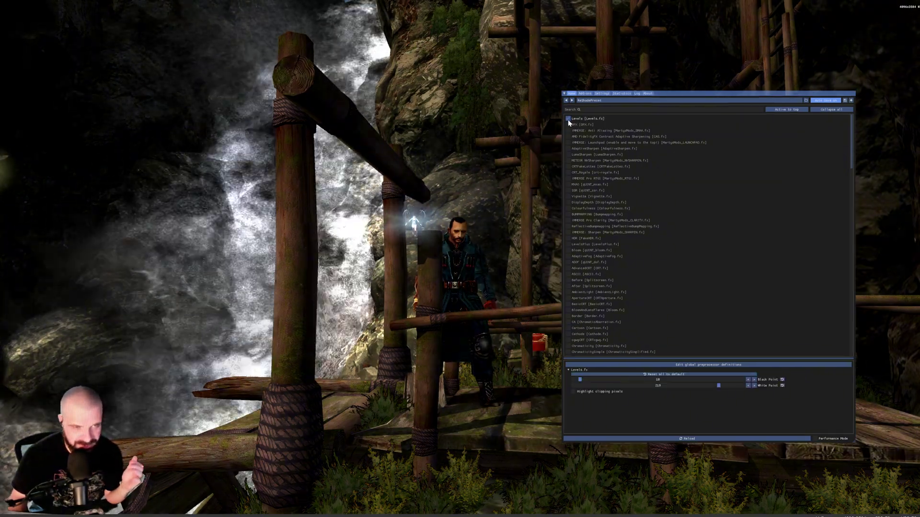
left_click(567, 125)
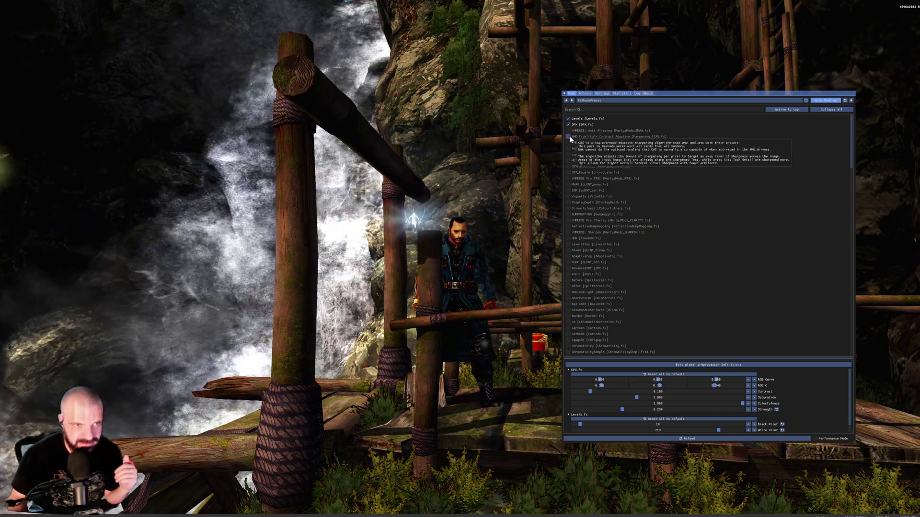
left_click(569, 136)
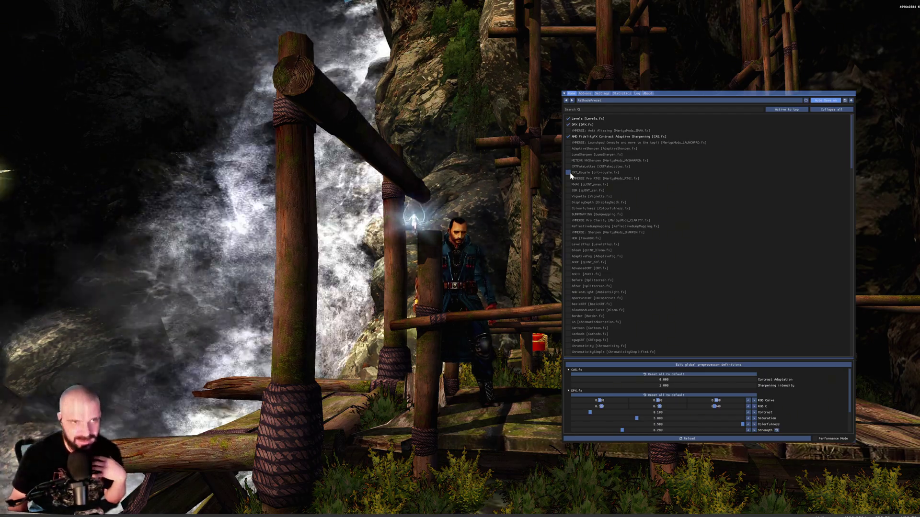
left_click(569, 166)
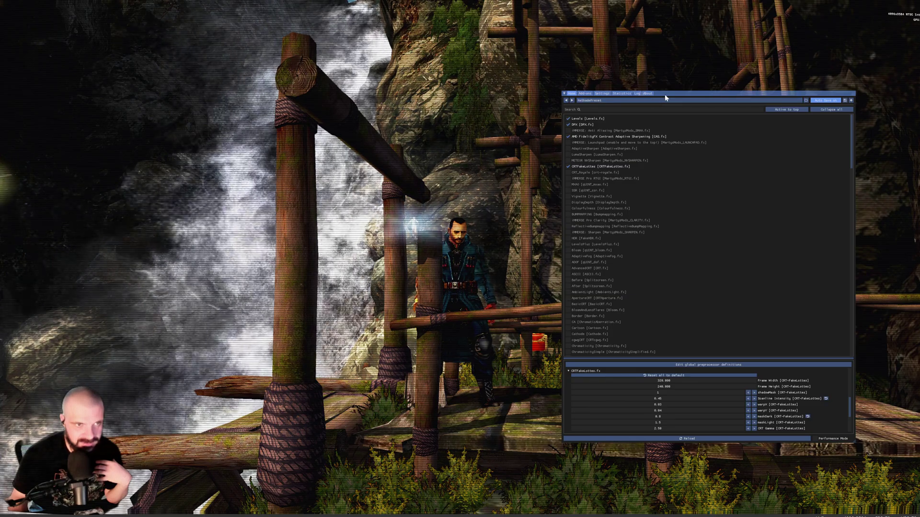
left_click_drag(665, 94, 685, 94)
scroll(717, 404, "down", 1)
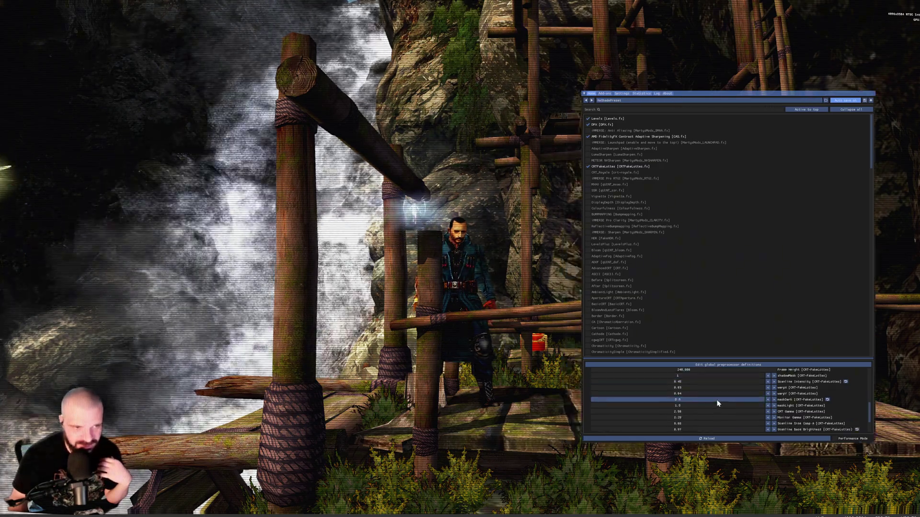
left_click_drag(717, 400, 699, 400)
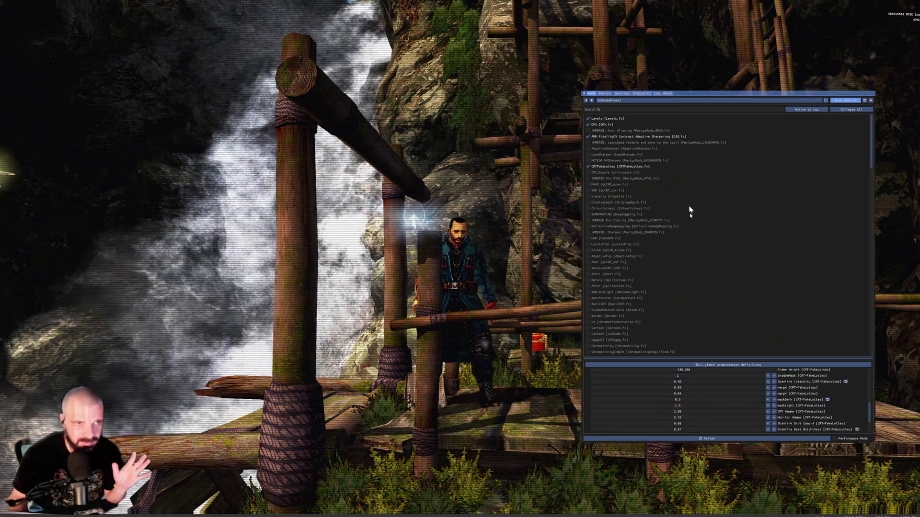
left_click_drag(712, 97, 789, 123)
Step: Move active ReShade effects to the top of the list, then launch Lossless Scaling from Steam
left_click(766, 121)
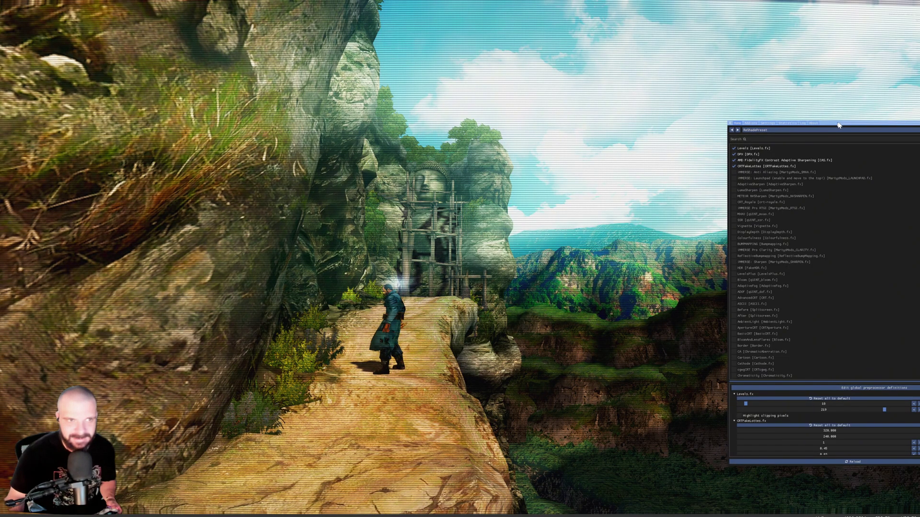
left_click_drag(839, 122, 848, 122)
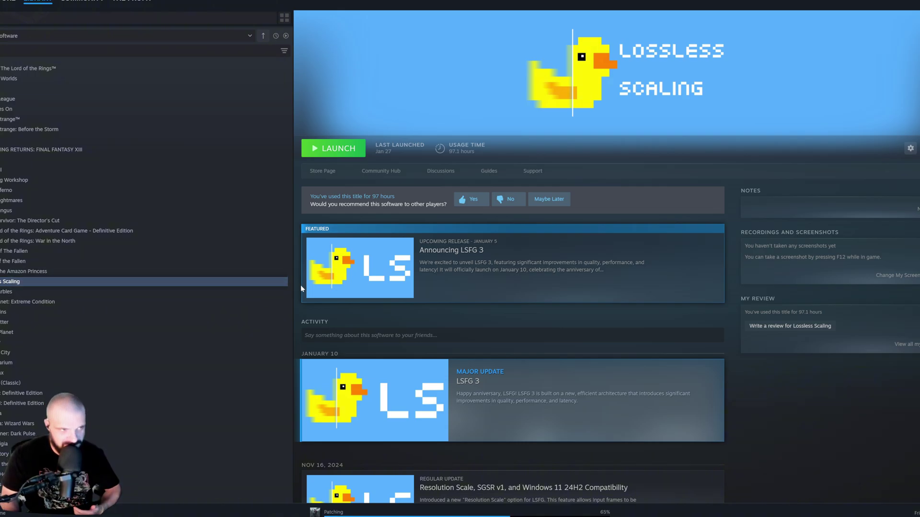
left_click(341, 149)
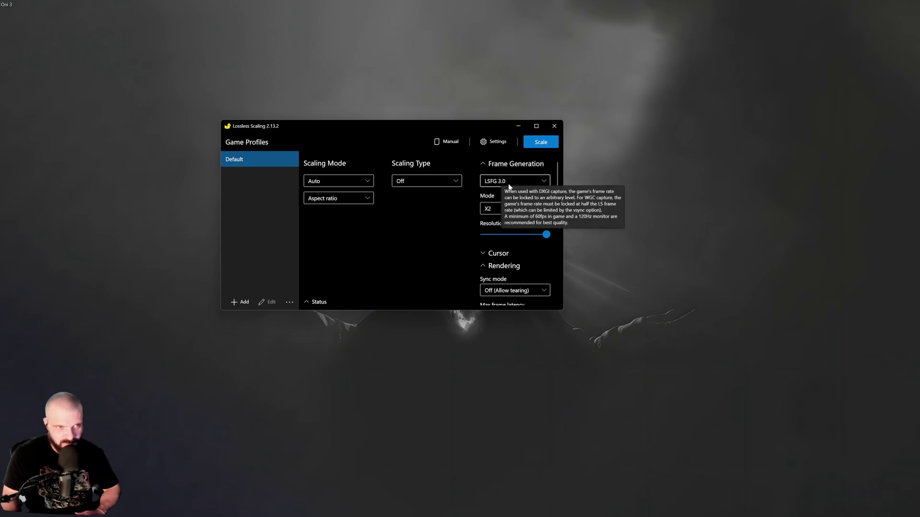
Step: Keep Lossless Scaling's frame generation at LSFG 3.0 in X2 mode, then return to Onimusha 3
left_click(510, 186)
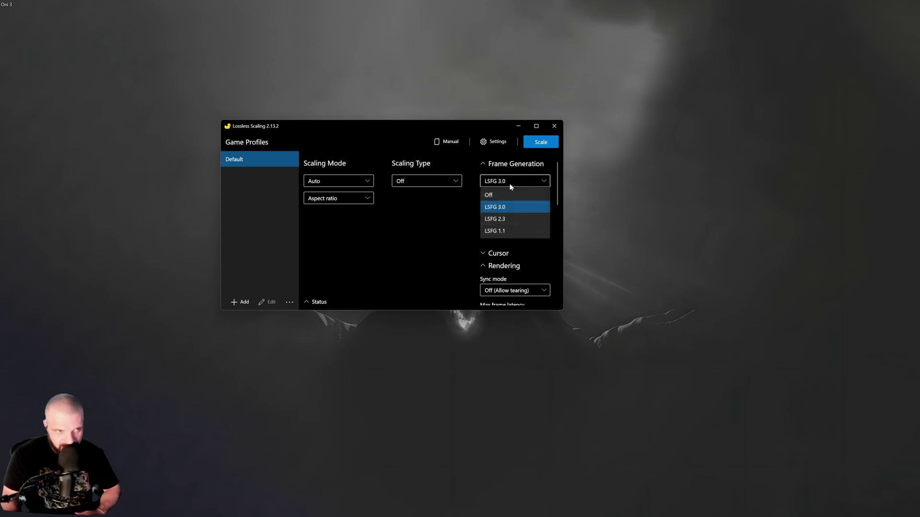
left_click(507, 209)
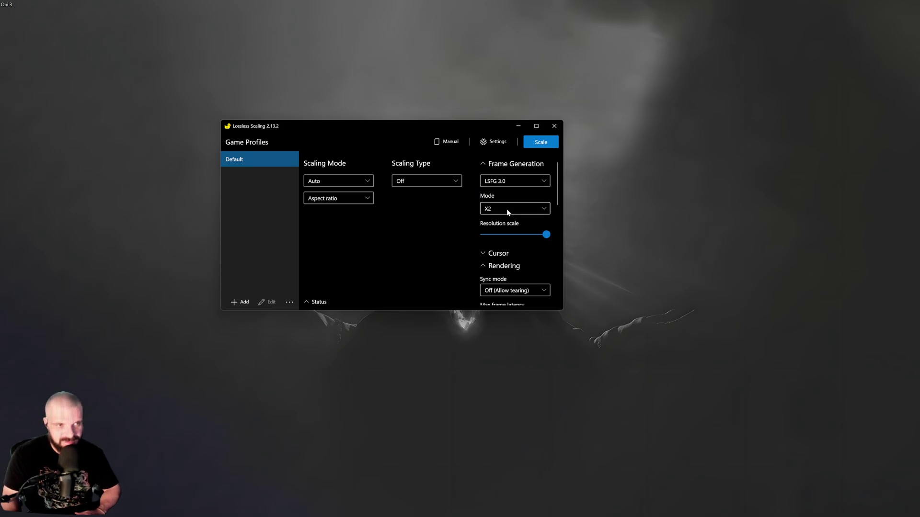
left_click(542, 221)
left_click(541, 232)
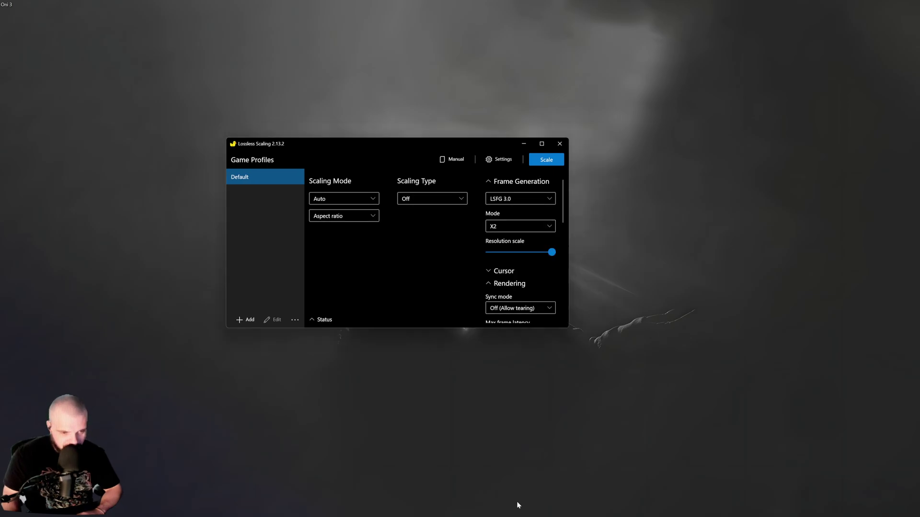
left_click(517, 516)
left_click(543, 508)
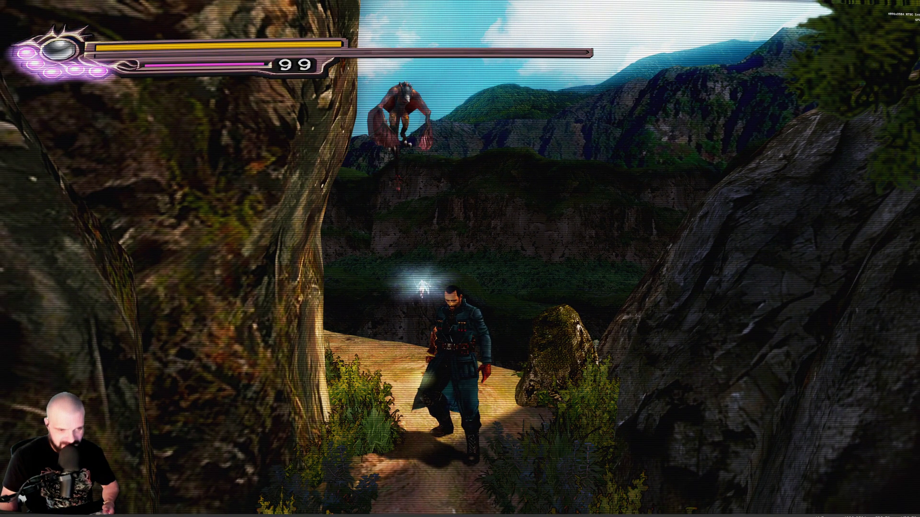
Step: Switch to Lossless Scaling with Alt+Tab and start Scale on the Onimusha 3 game
key("alt+Tab")
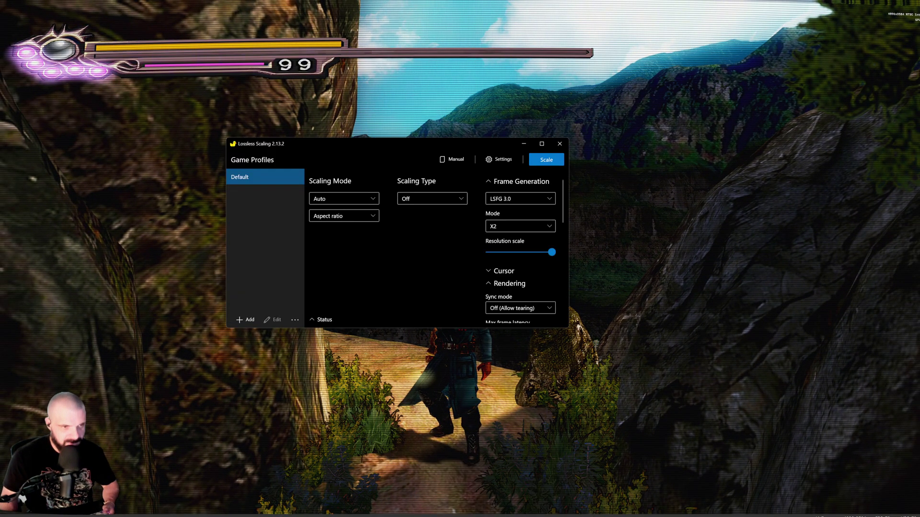
left_click(540, 160)
left_click(660, 188)
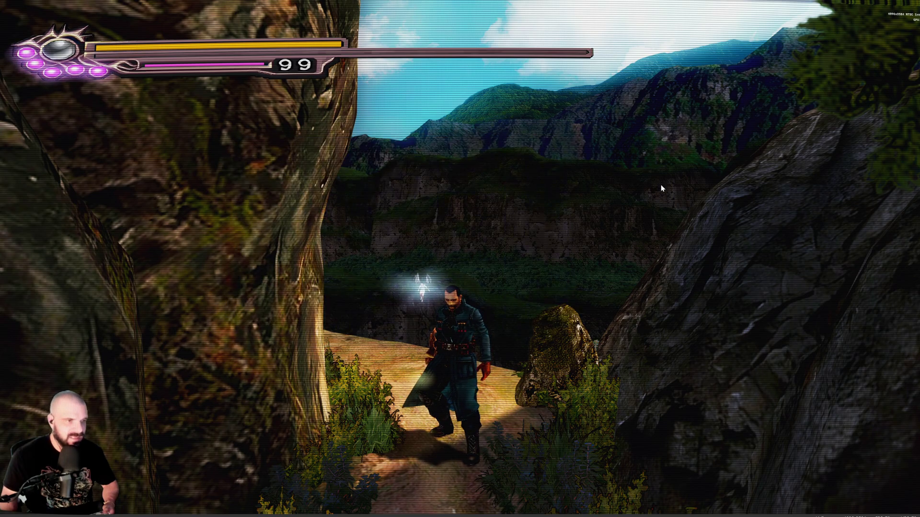